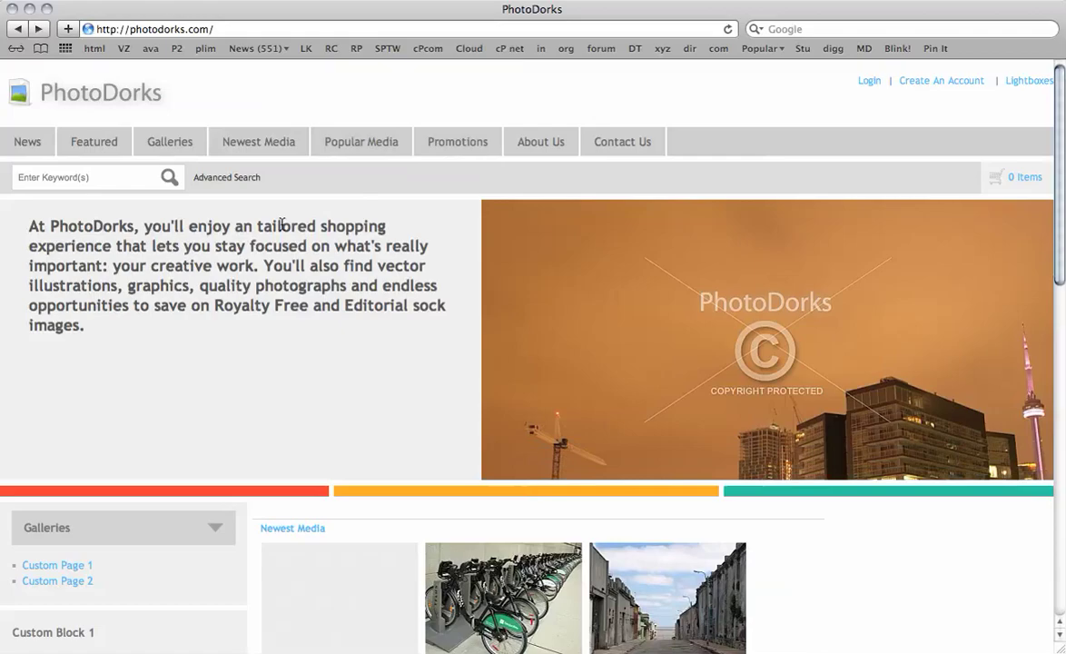
- Load the previously visited manager address, then go back from the resulting 404 page
mouse_move(574, 414)
scroll(268, 399, "down", 10)
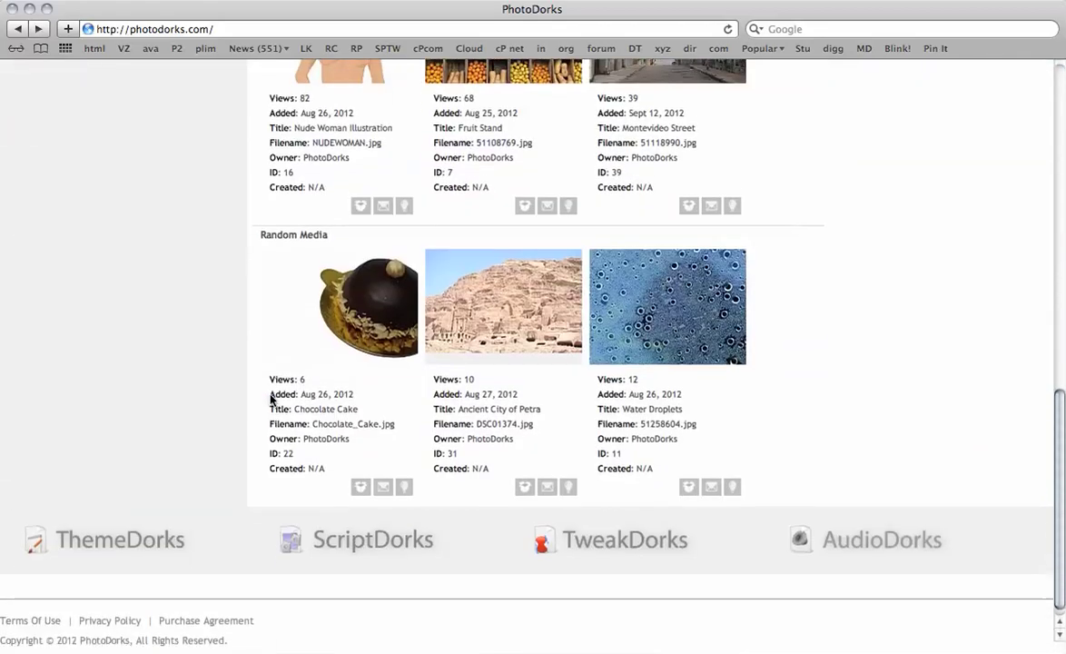
scroll(270, 400, "up", 10)
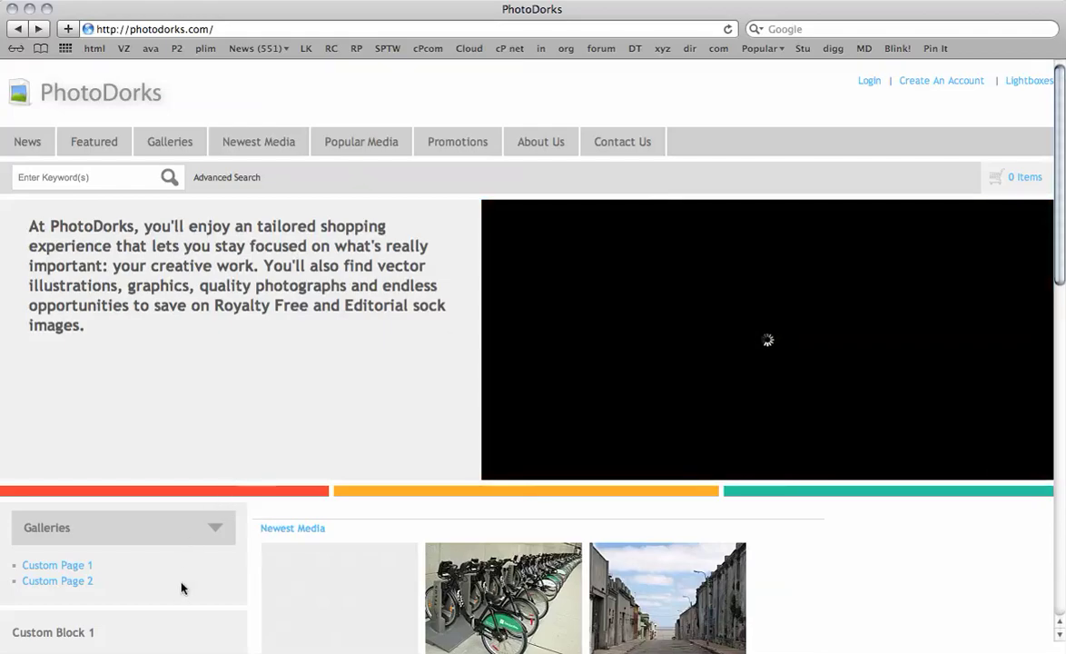
left_click(236, 32)
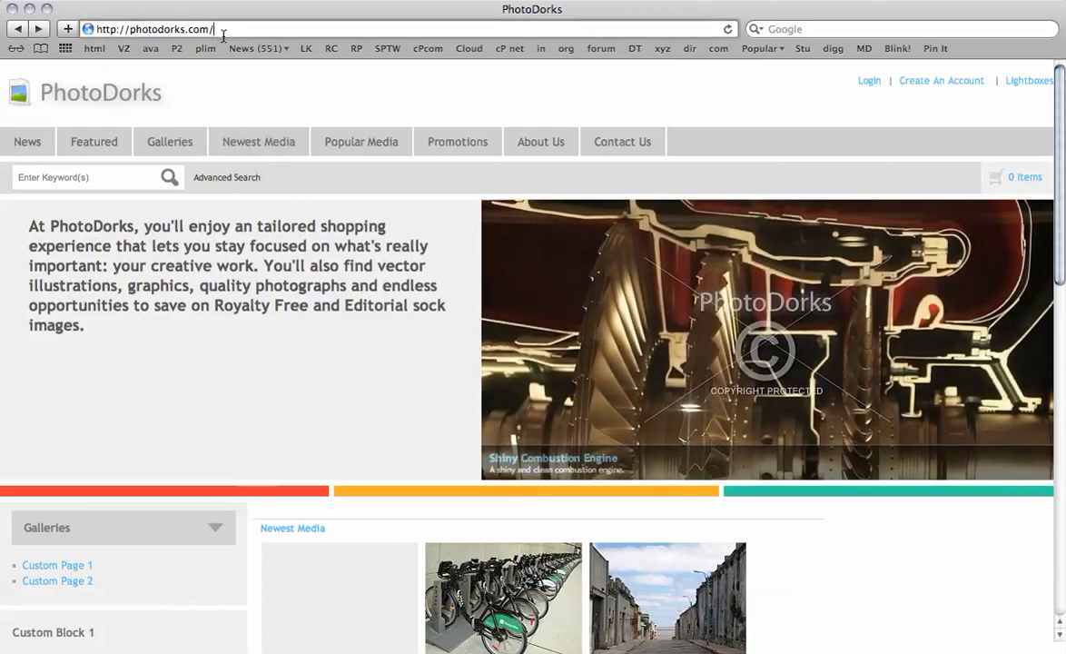
type("m")
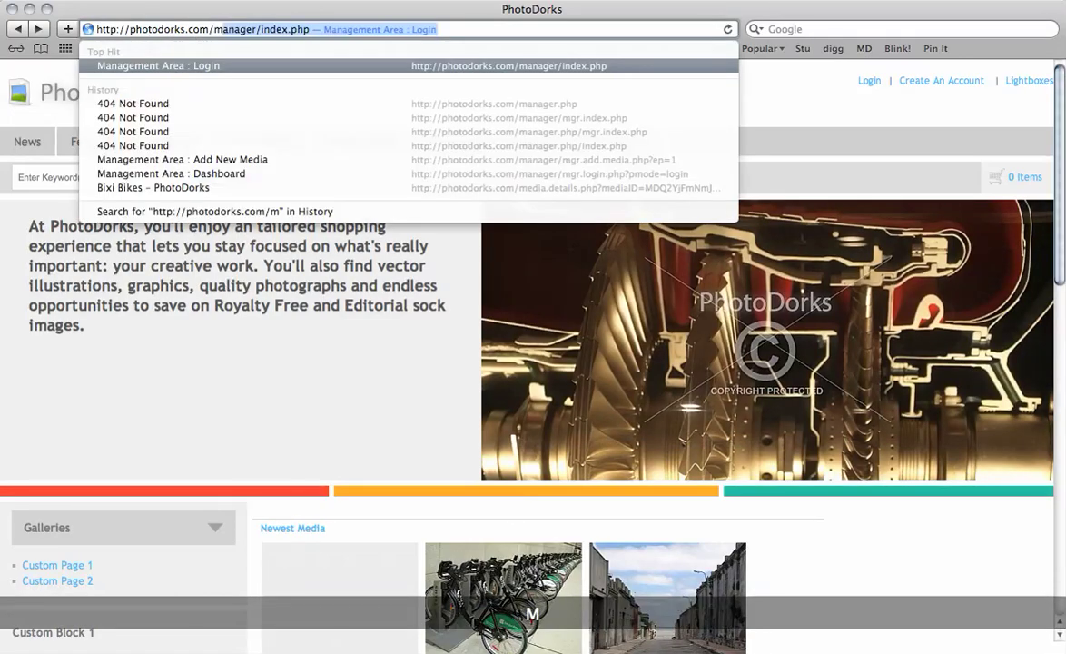
type("a")
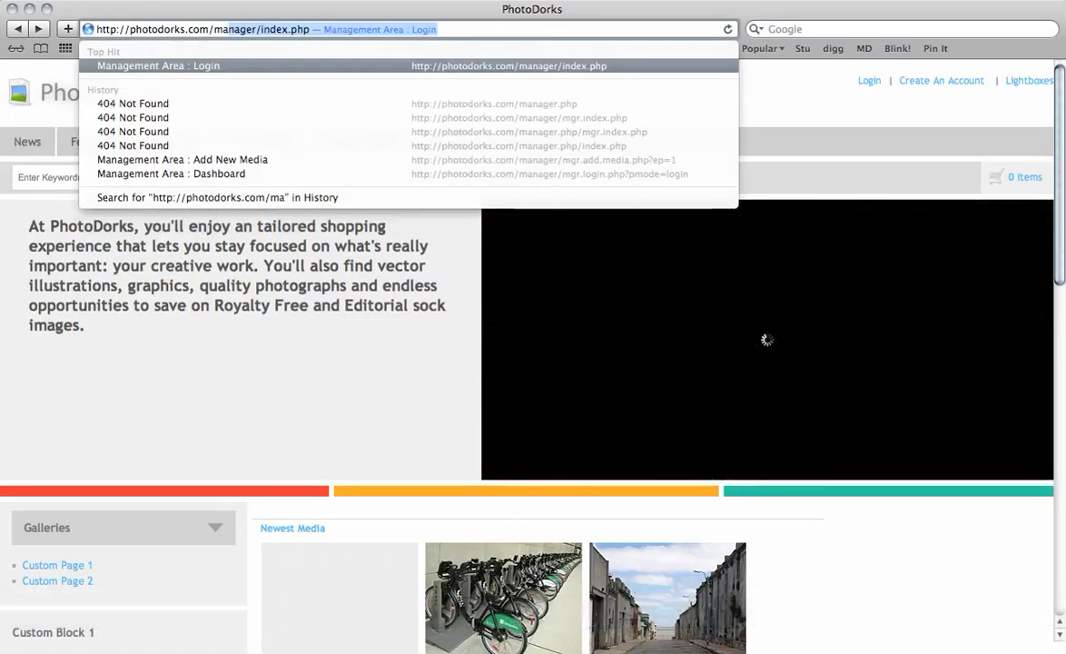
key("Down")
key("Down")
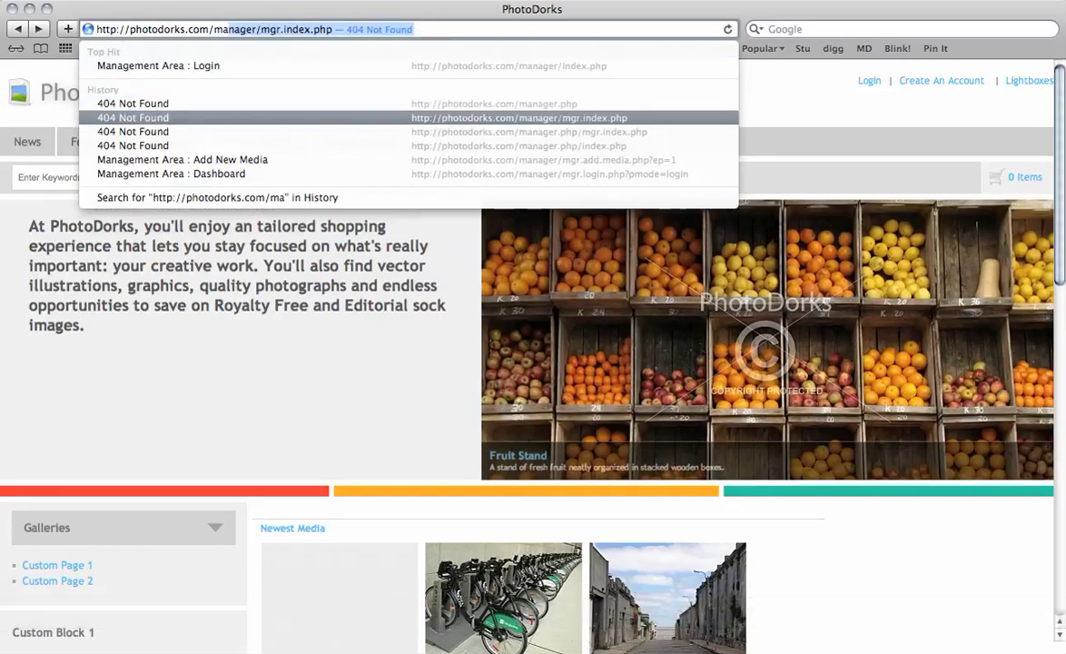
key("Return")
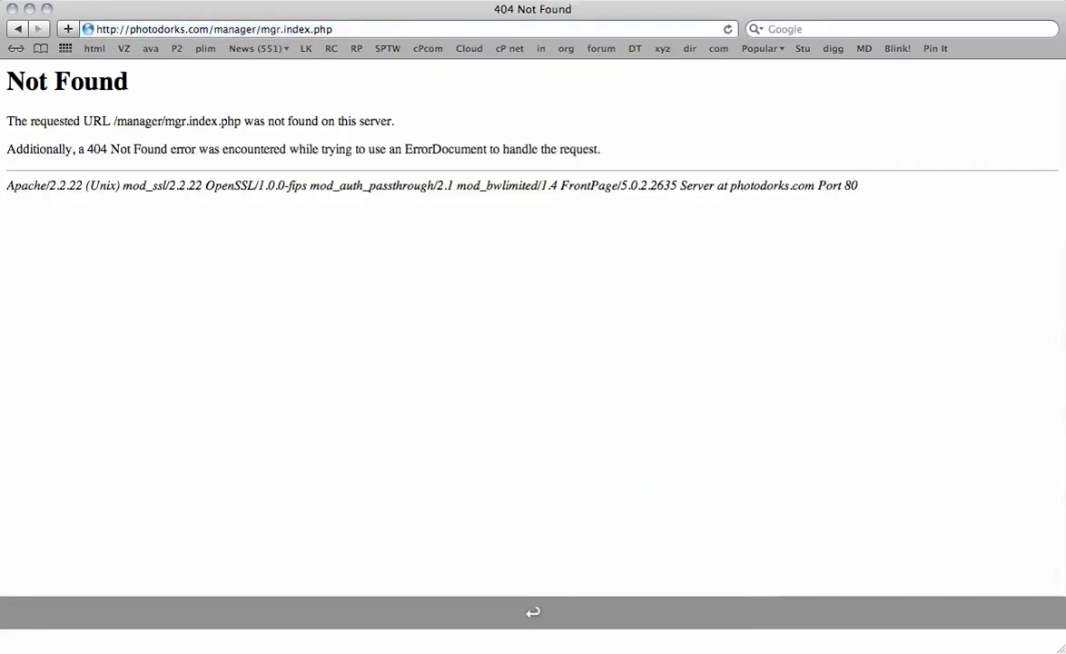
left_click(18, 29)
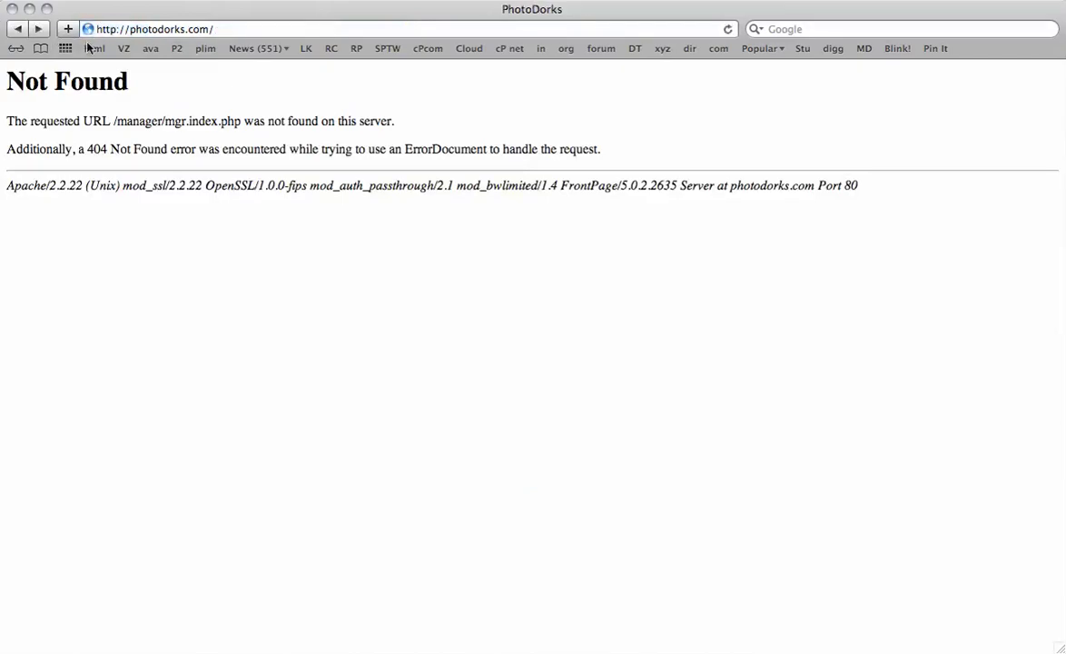
- Load the Management Area : Login page from the 'ma' address suggestions
left_click(226, 29)
type("ma")
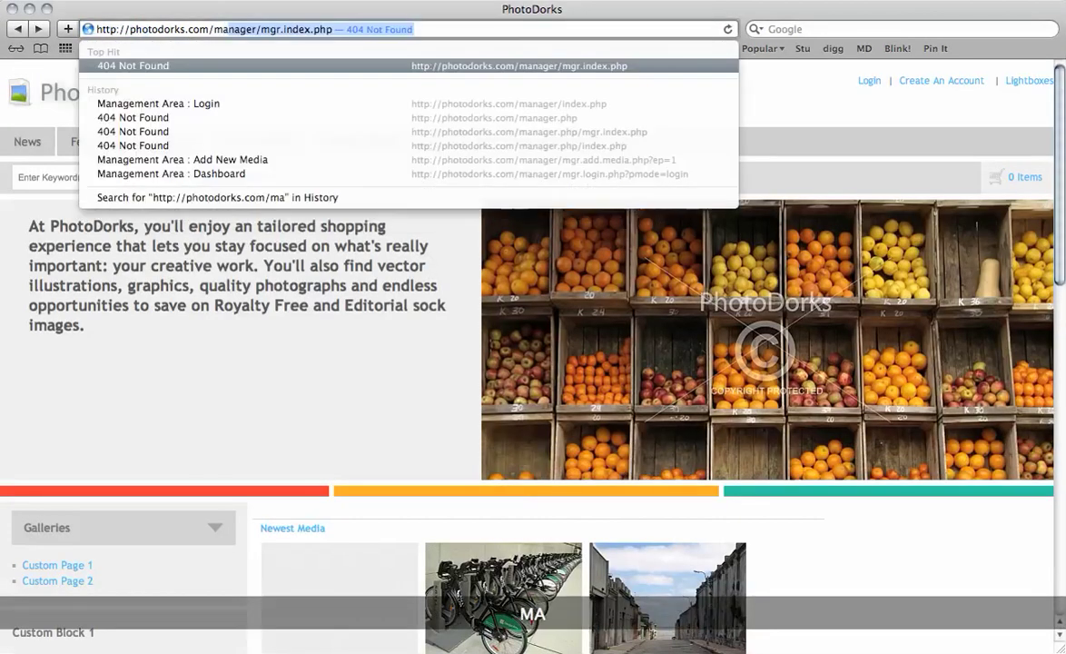
key("Down")
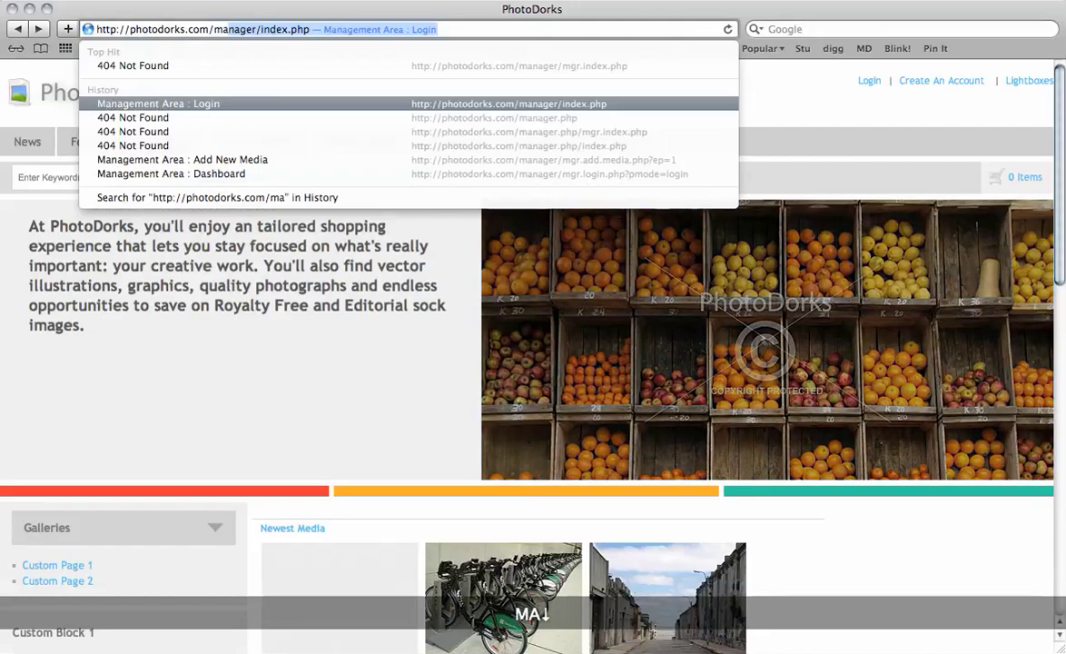
key("Return")
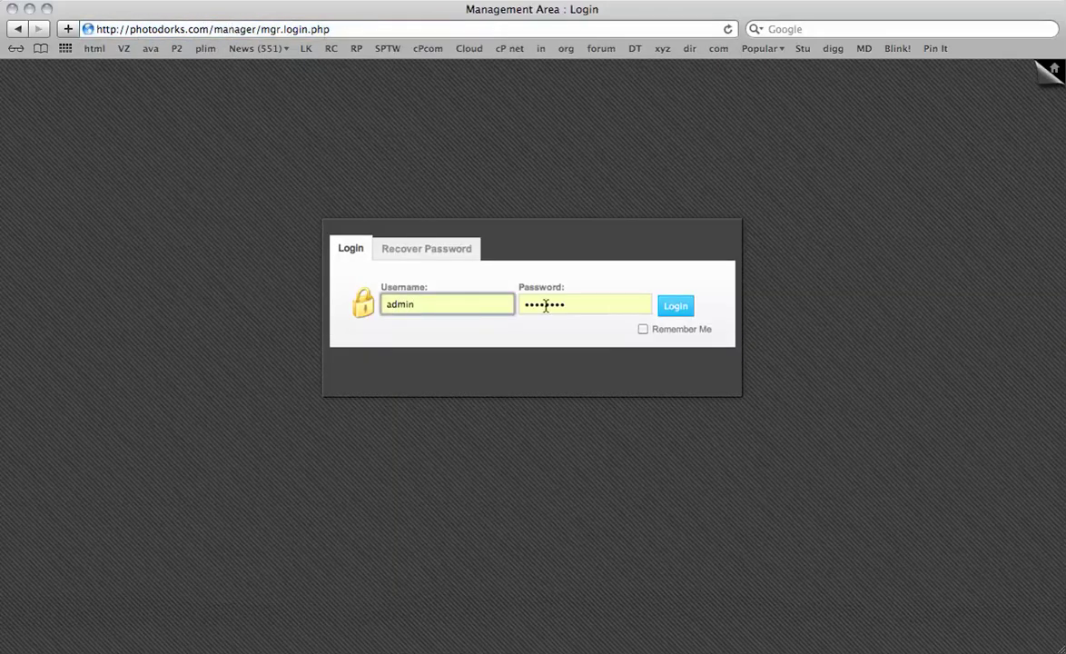
- Log in and view the Dashboard's PhotoStore Extras, New & Pending and Stats widgets
left_click_drag(215, 31, 314, 45)
left_click_drag(299, 119, 204, 214)
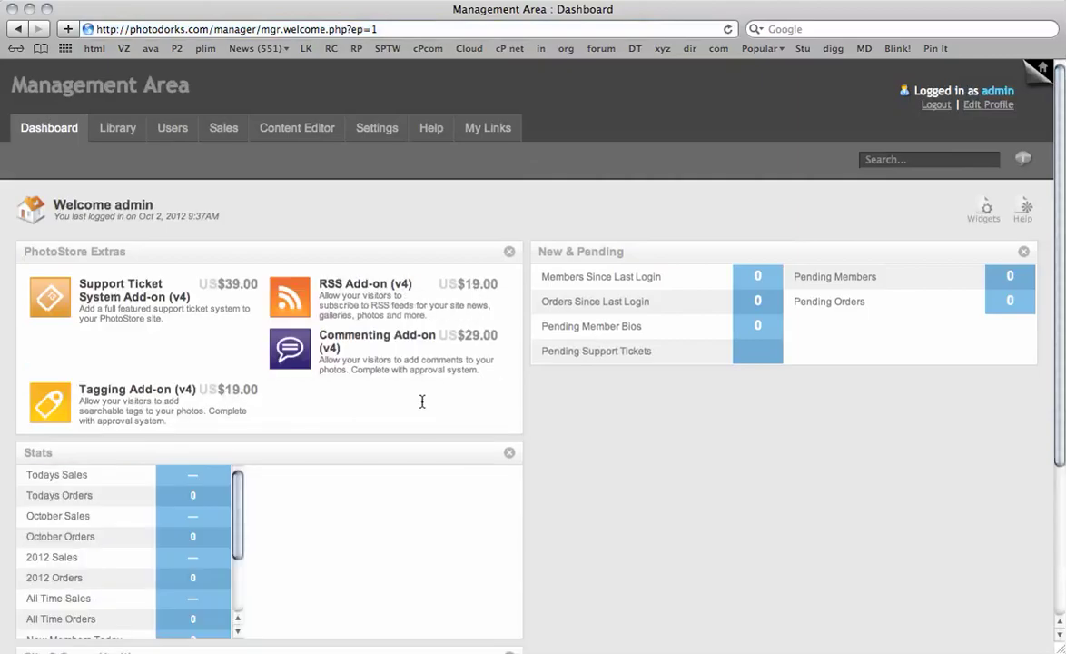
scroll(570, 384, "down", 5)
scroll(569, 384, "up", 5)
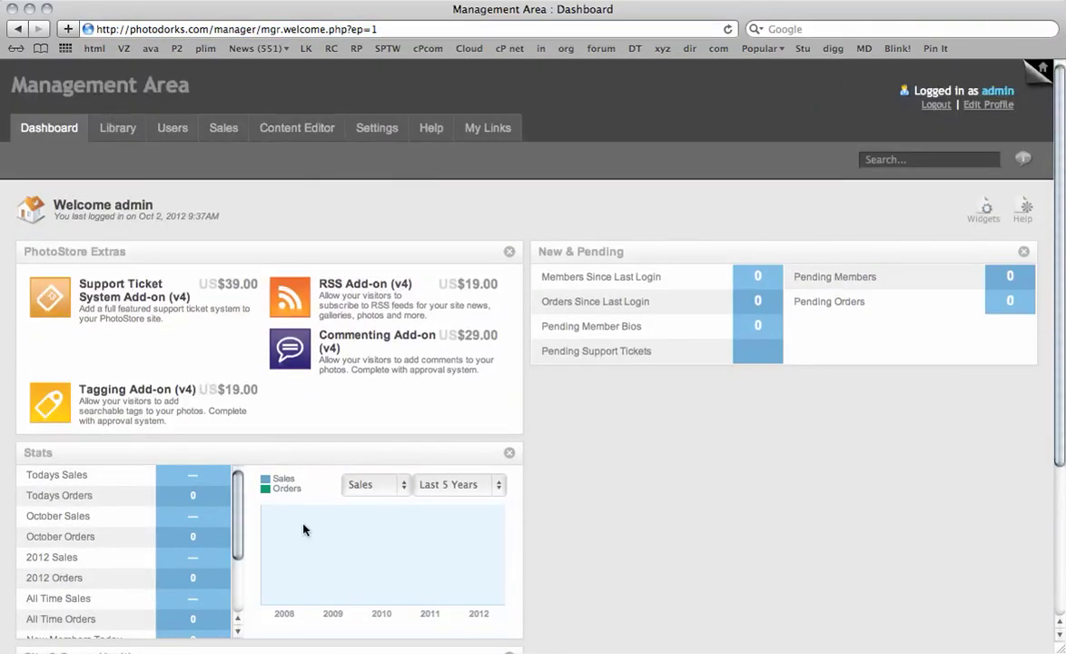
mouse_move(118, 127)
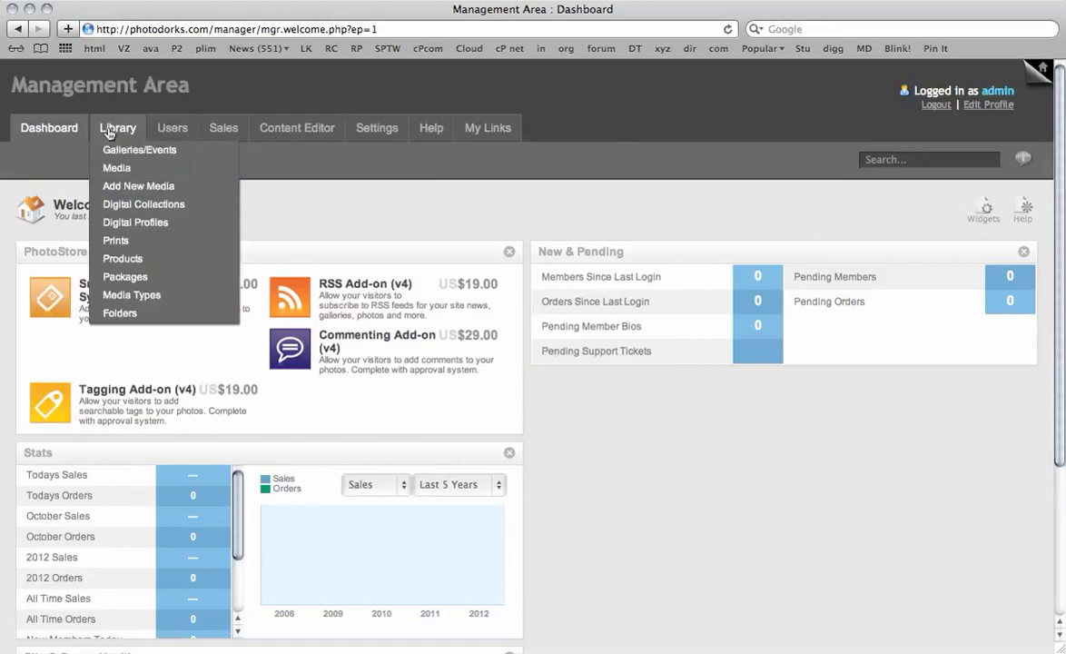
- Open Library > Add New Media, then bring the Cyberduck FTP window forward
left_click(126, 185)
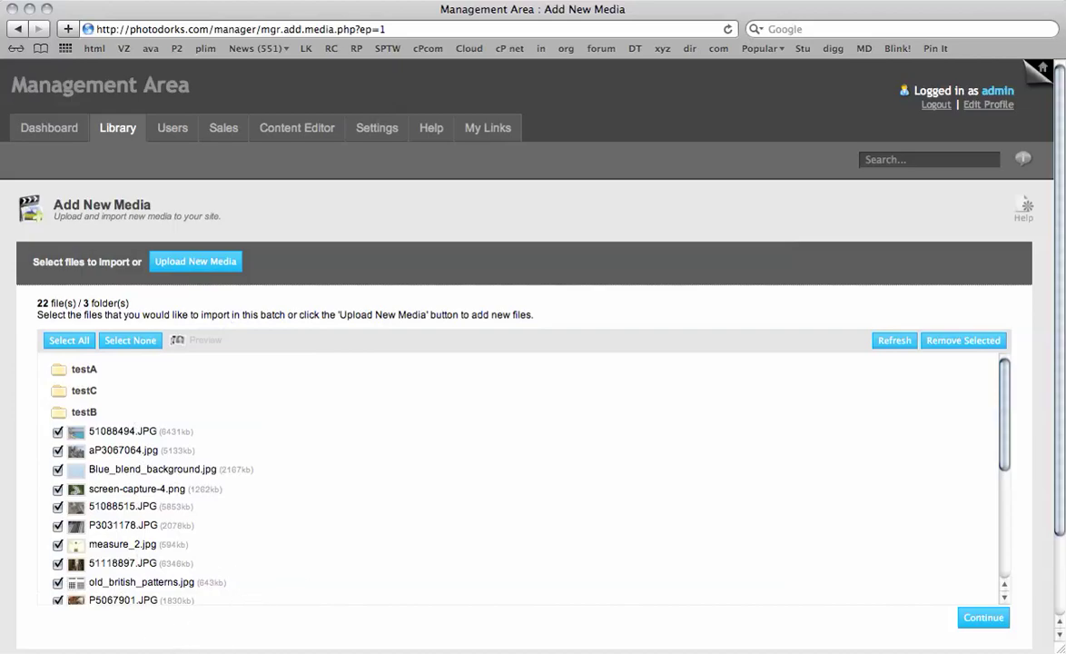
left_click(170, 635)
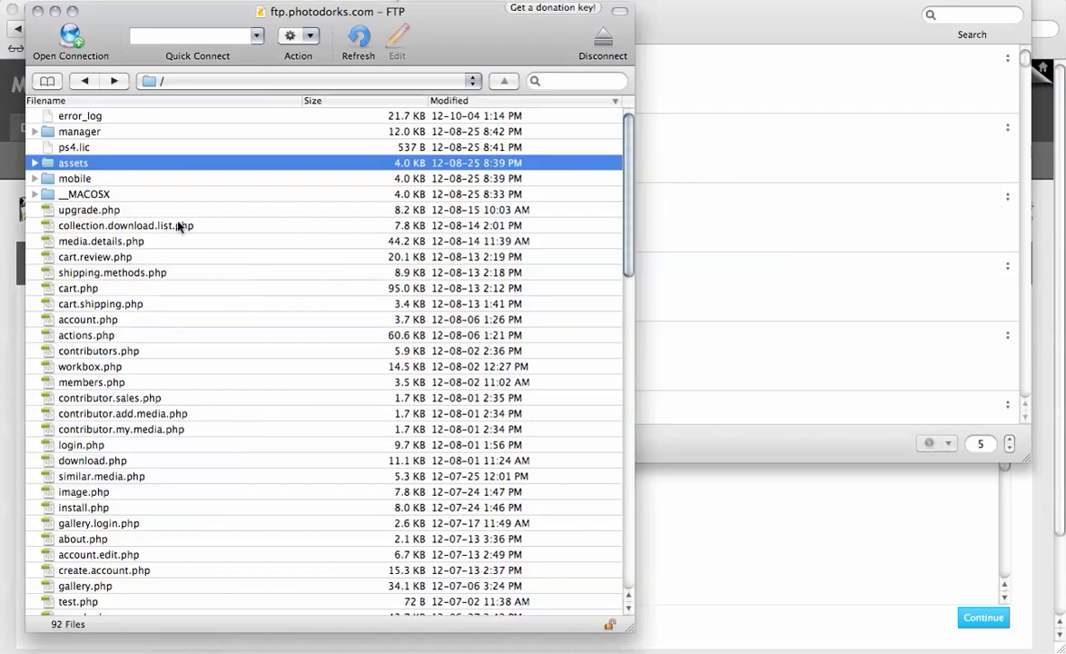
- Navigate from the server root into /assets/incoming to list its 48 images
left_click(221, 82)
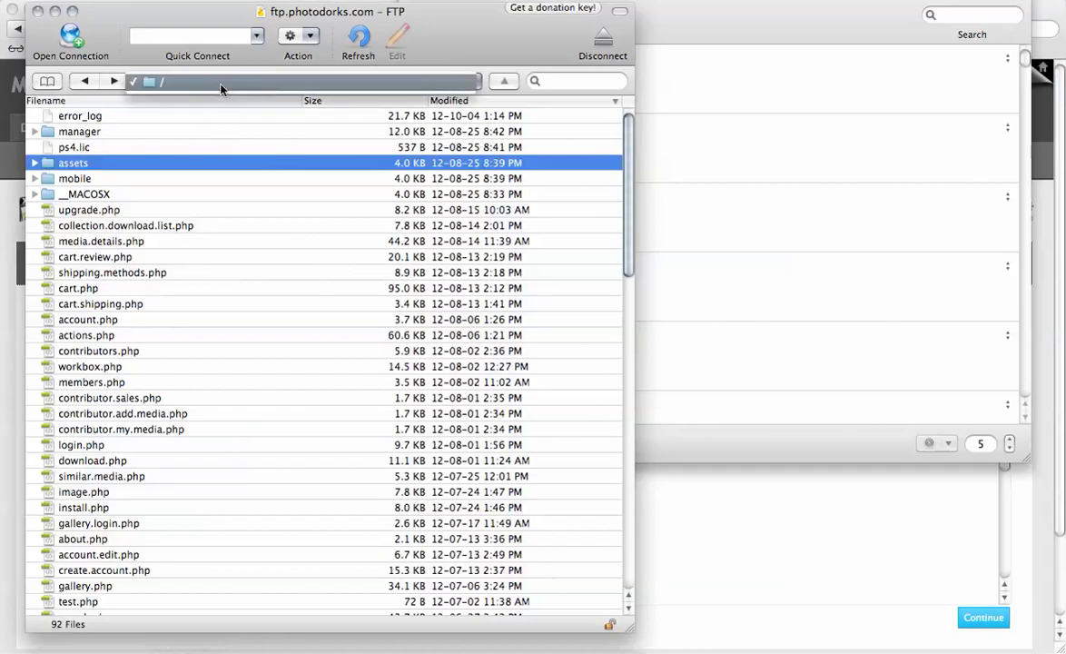
left_click(221, 87)
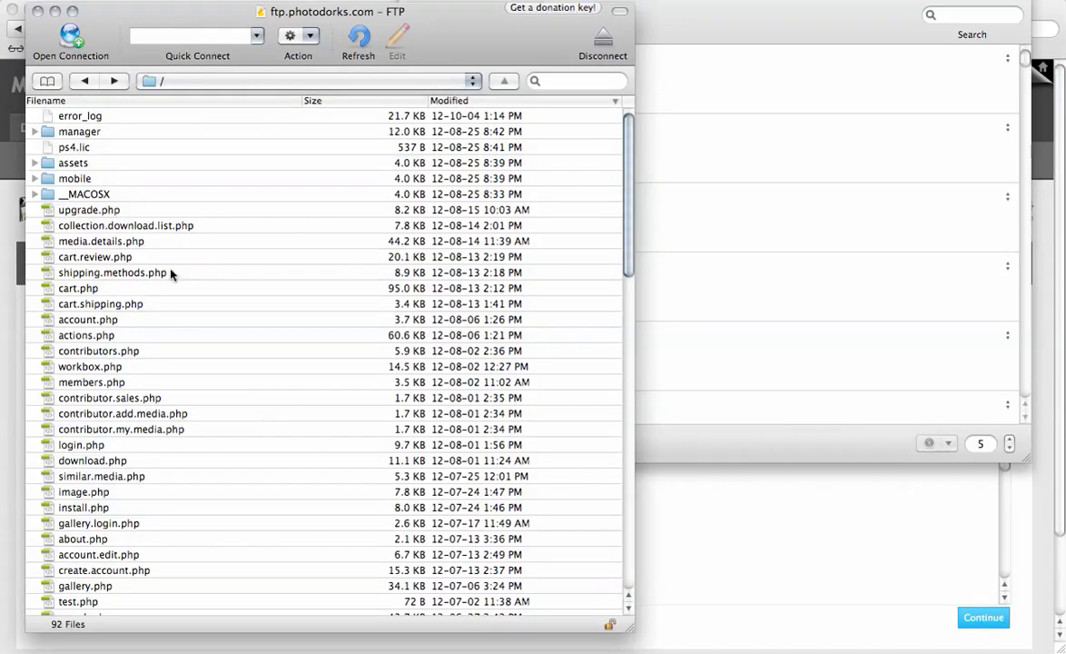
scroll(154, 293, "down", 10)
scroll(134, 280, "up", 10)
double_click(73, 162)
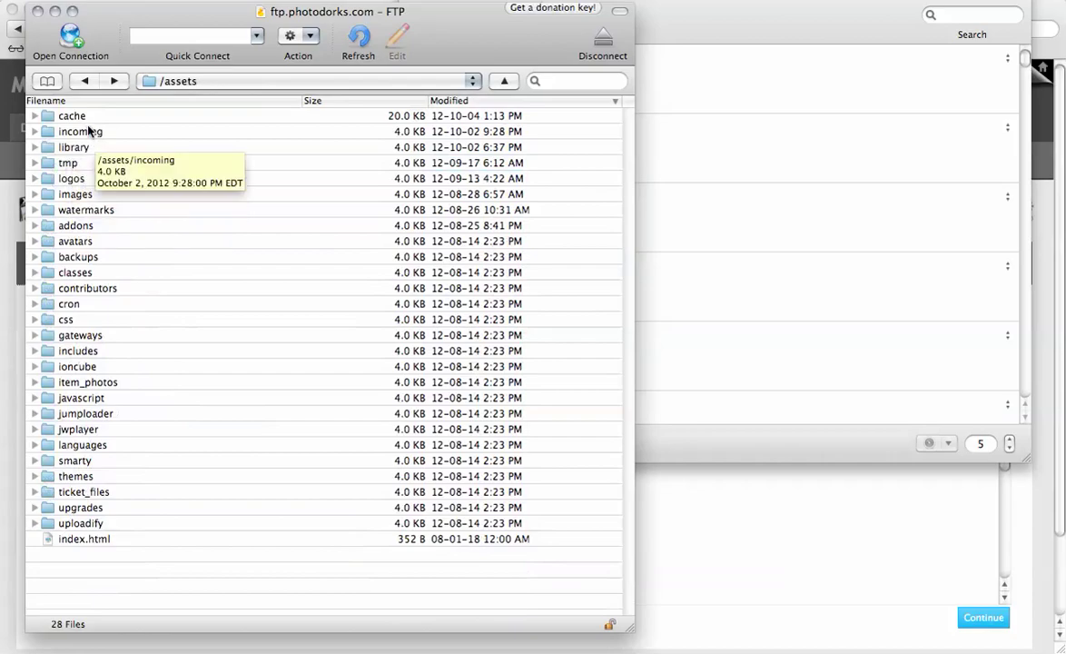
double_click(79, 132)
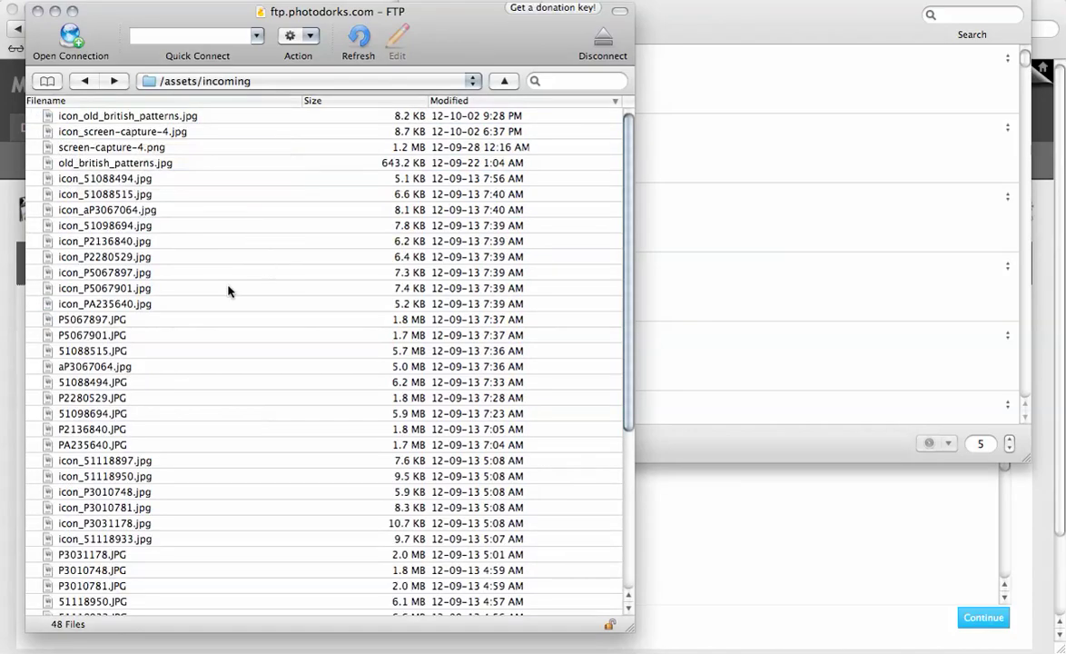
scroll(211, 300, "down", 5)
scroll(211, 300, "up", 5)
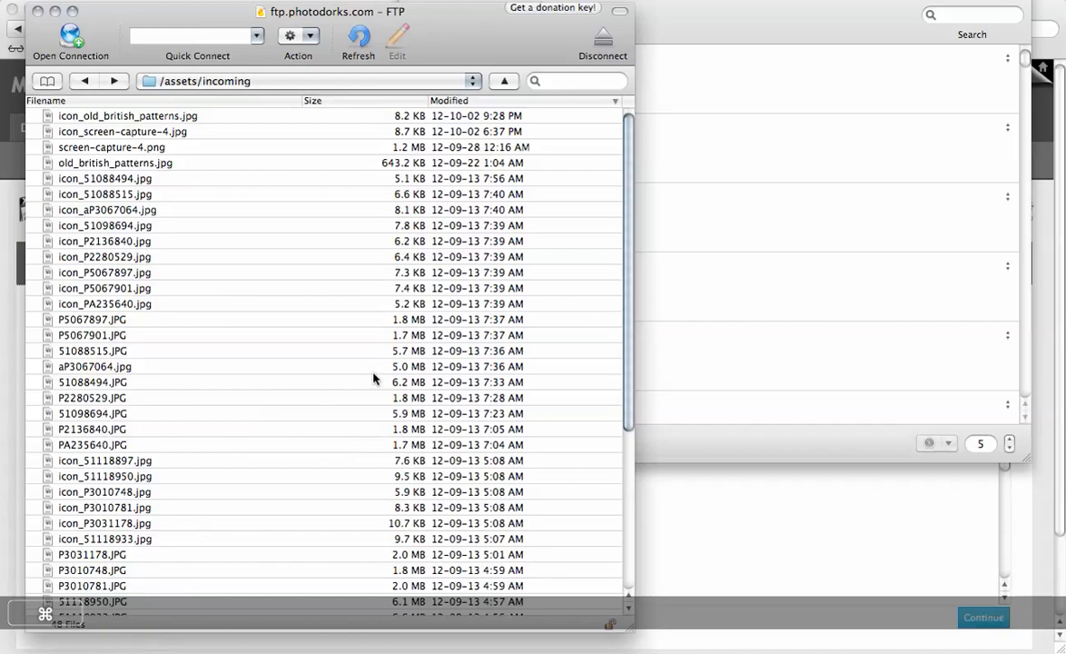
- Back in Safari, preview the thumbnails and check only P3031178.JPG for import
key("super+Tab")
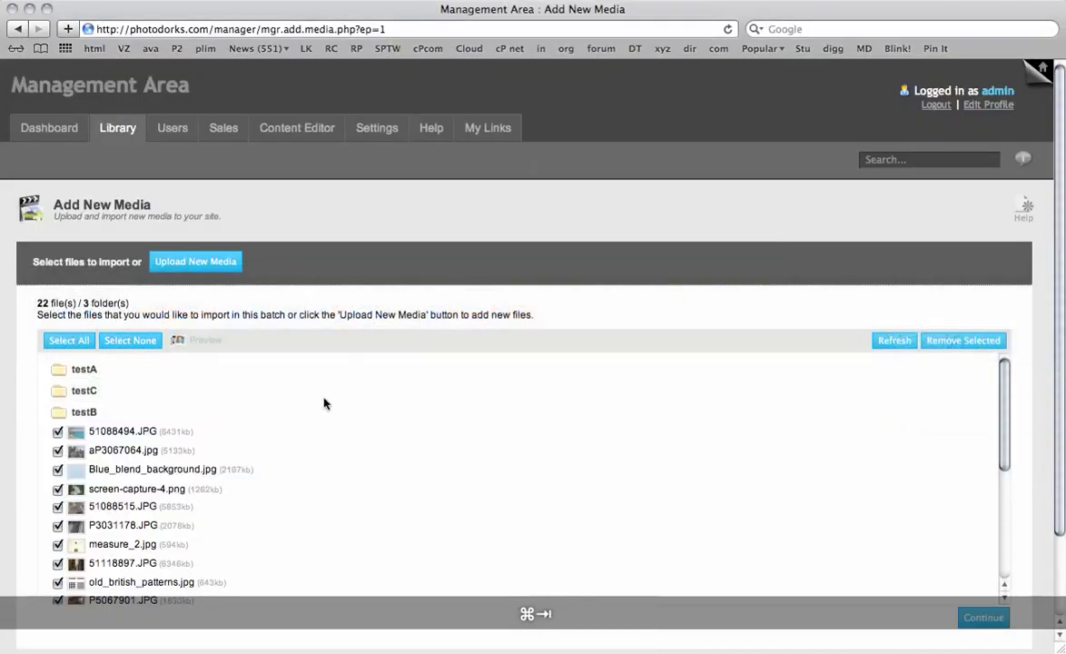
scroll(300, 444, "down", 10)
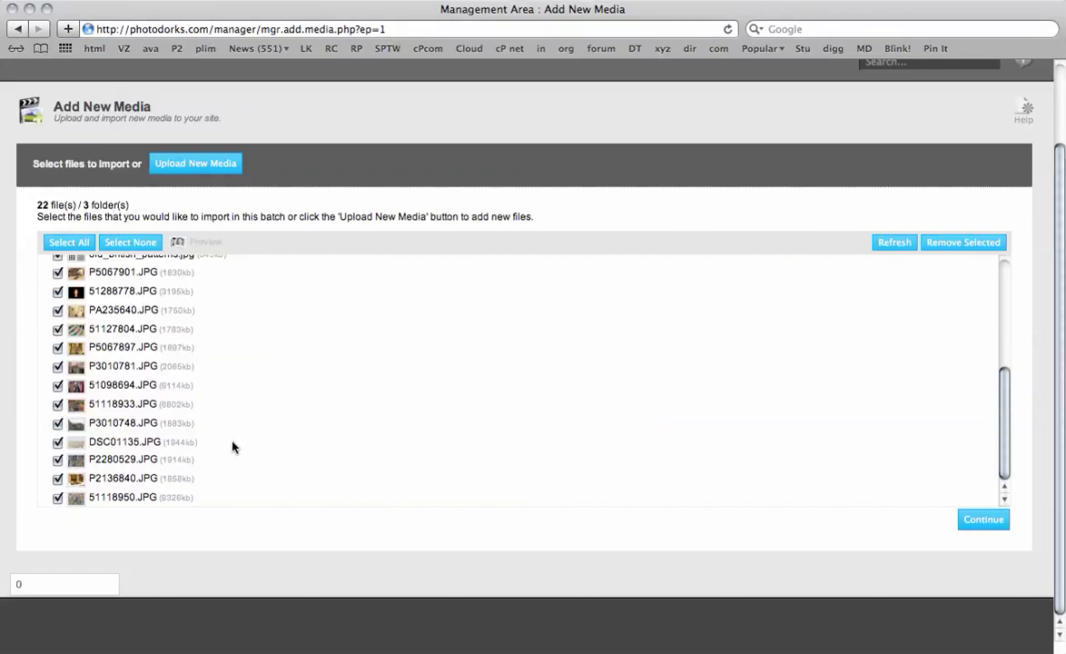
scroll(241, 466, "up", 3)
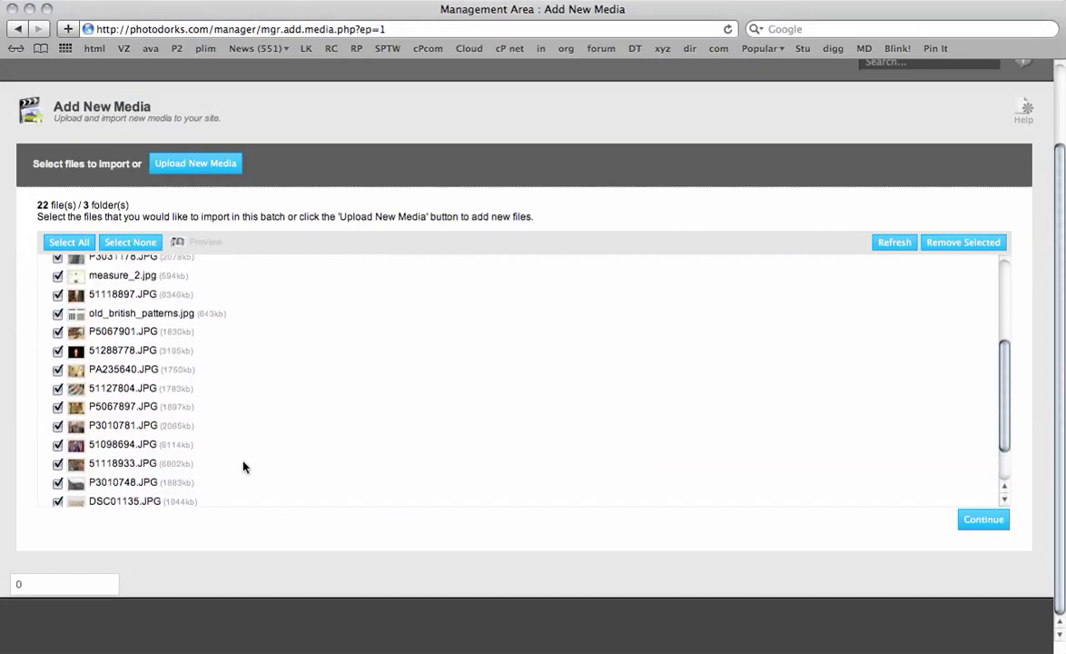
scroll(105, 301, "up", 1)
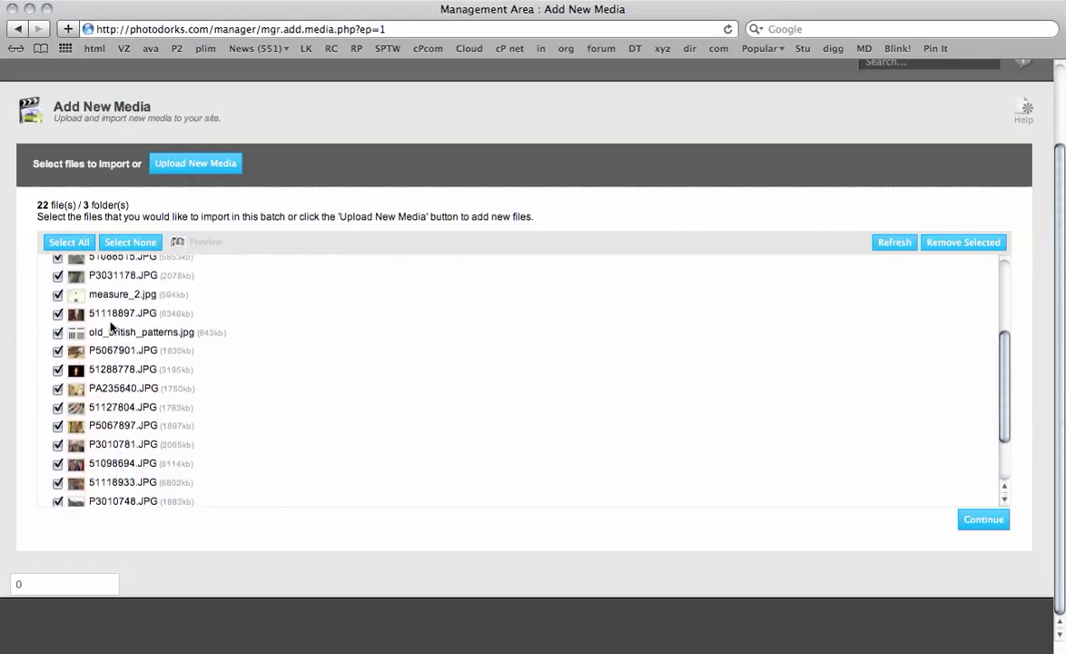
scroll(123, 363, "up", 1)
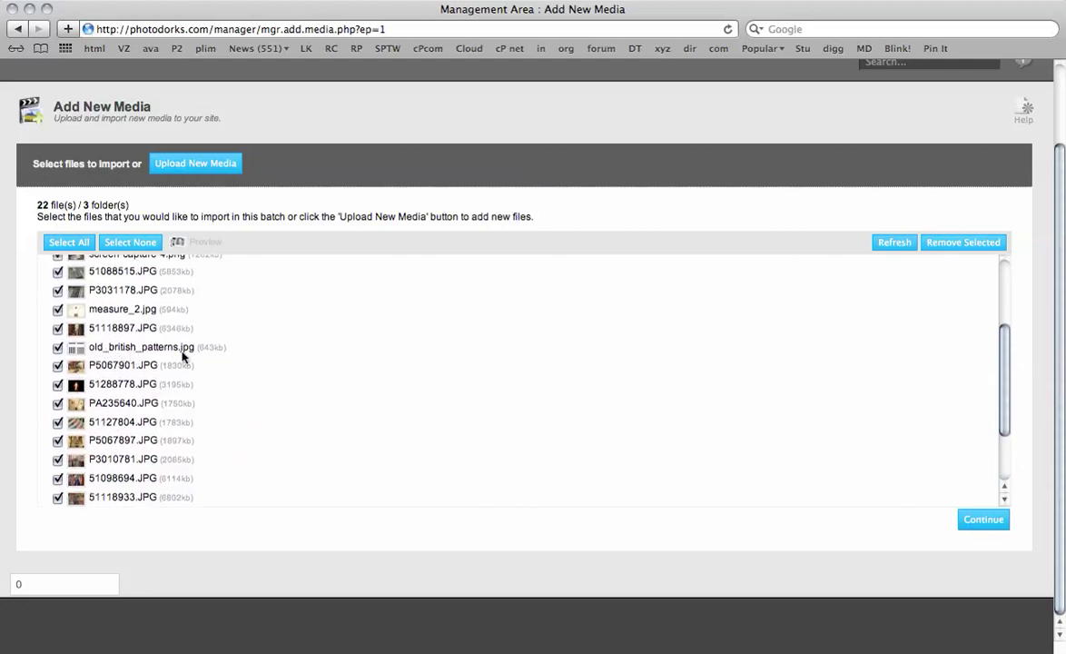
scroll(205, 354, "down", 2)
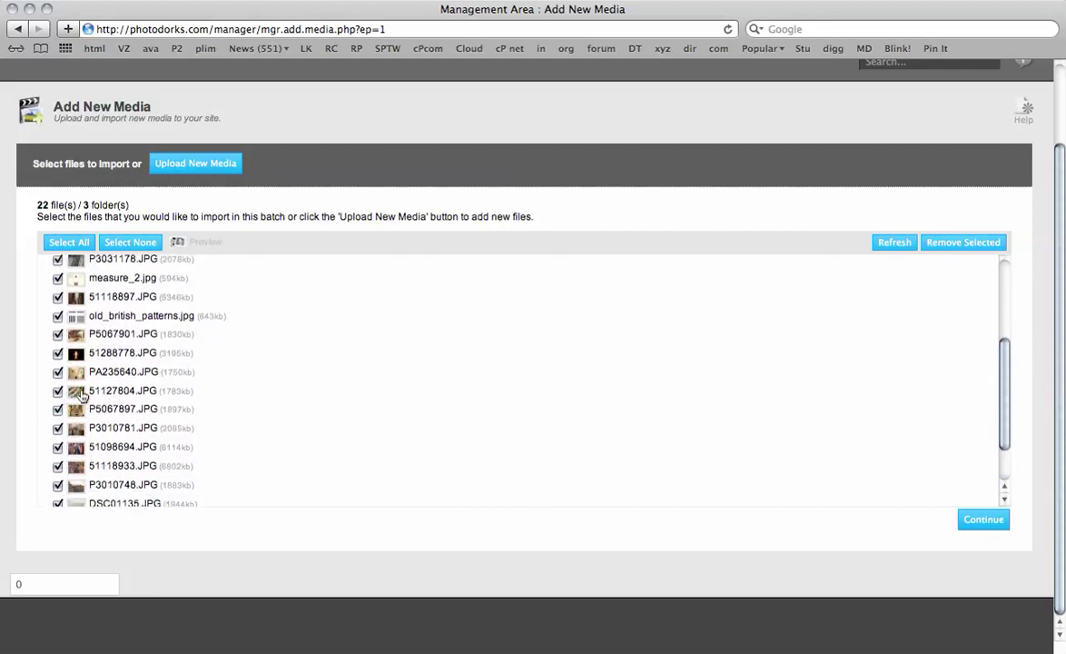
mouse_move(80, 393)
mouse_move(80, 413)
mouse_move(79, 488)
scroll(78, 317, "up", 3)
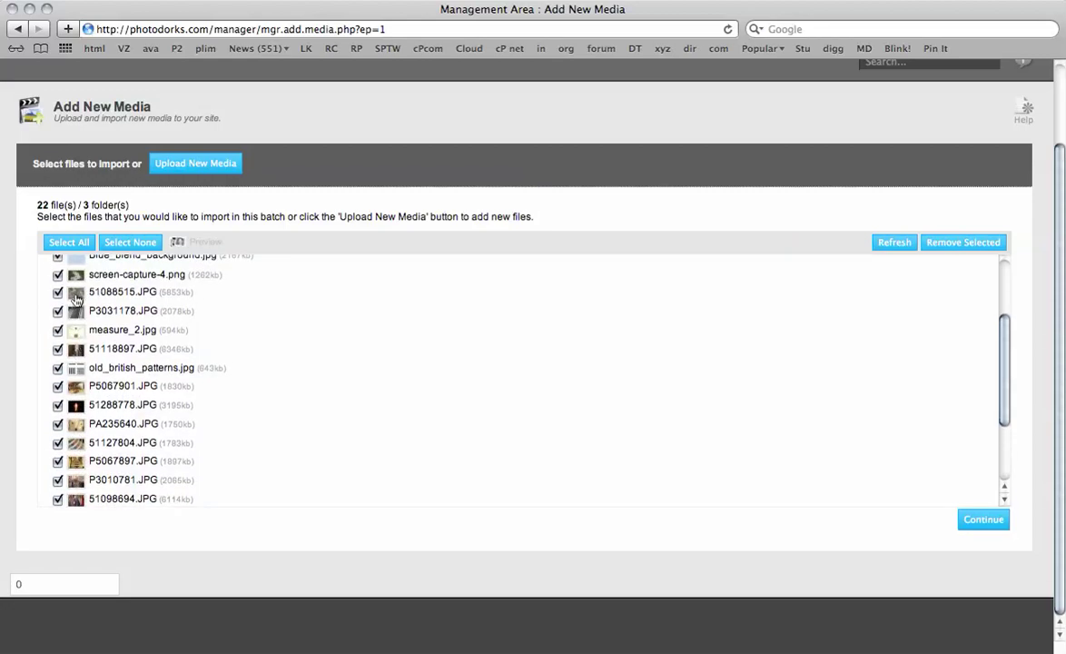
mouse_move(75, 300)
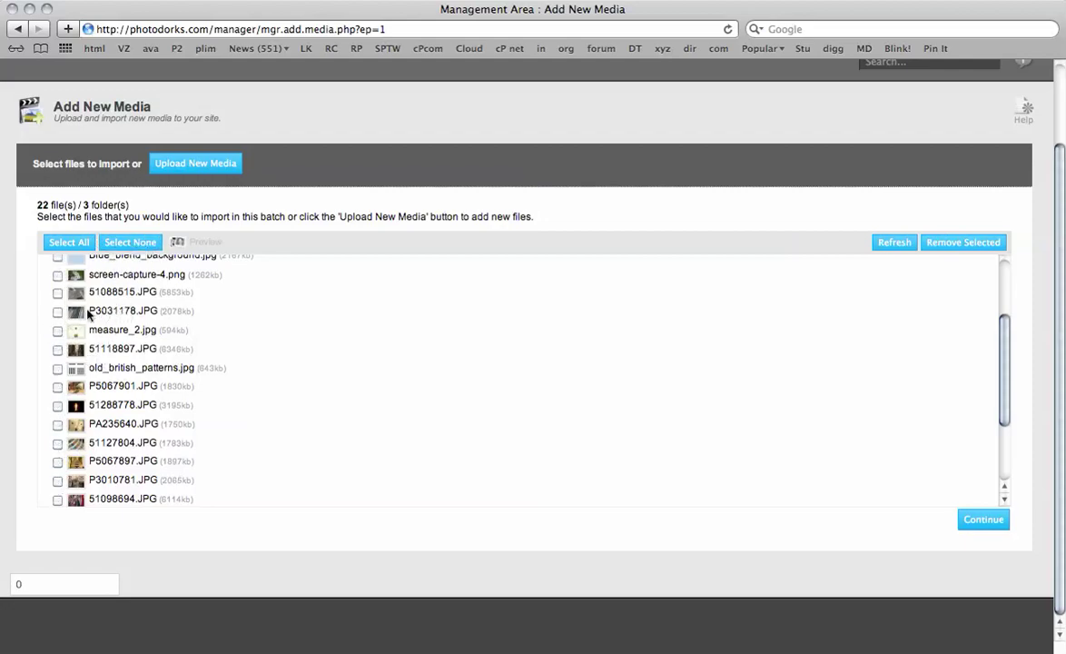
mouse_move(76, 314)
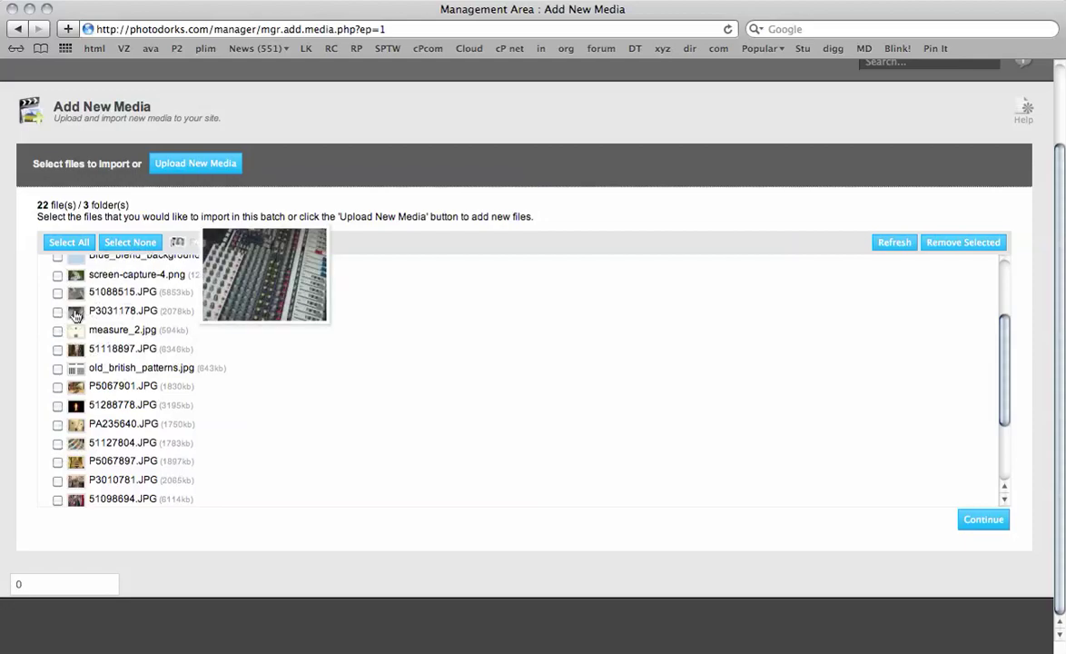
left_click(58, 312)
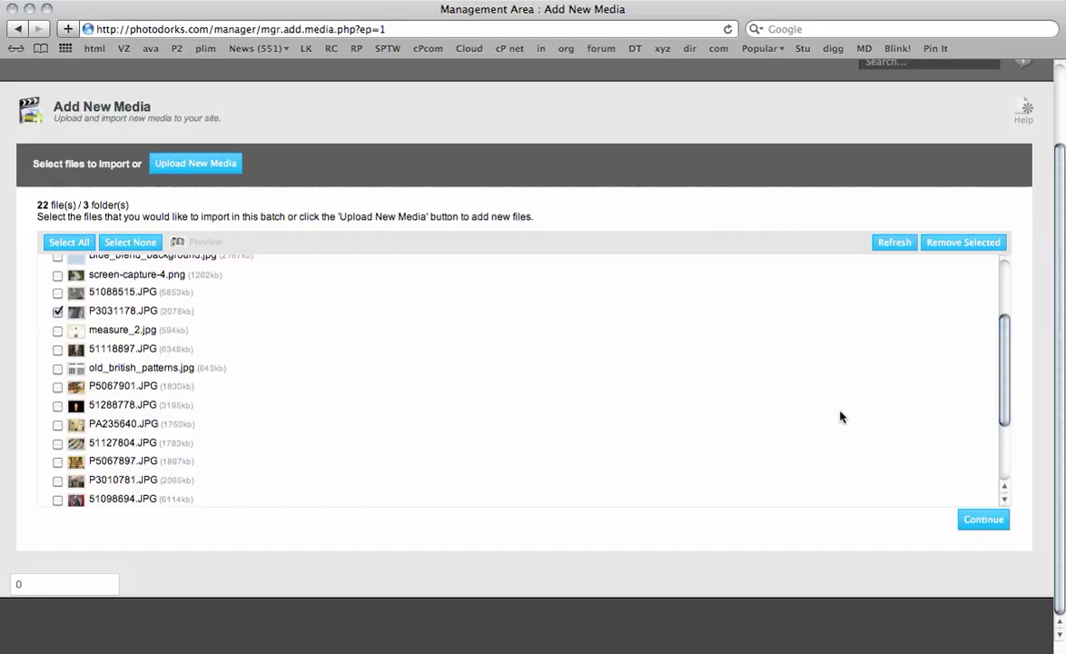
- Enter title 'Sound Mixer' and description 'A music sound mixer with multiple channels.'
left_click(974, 520)
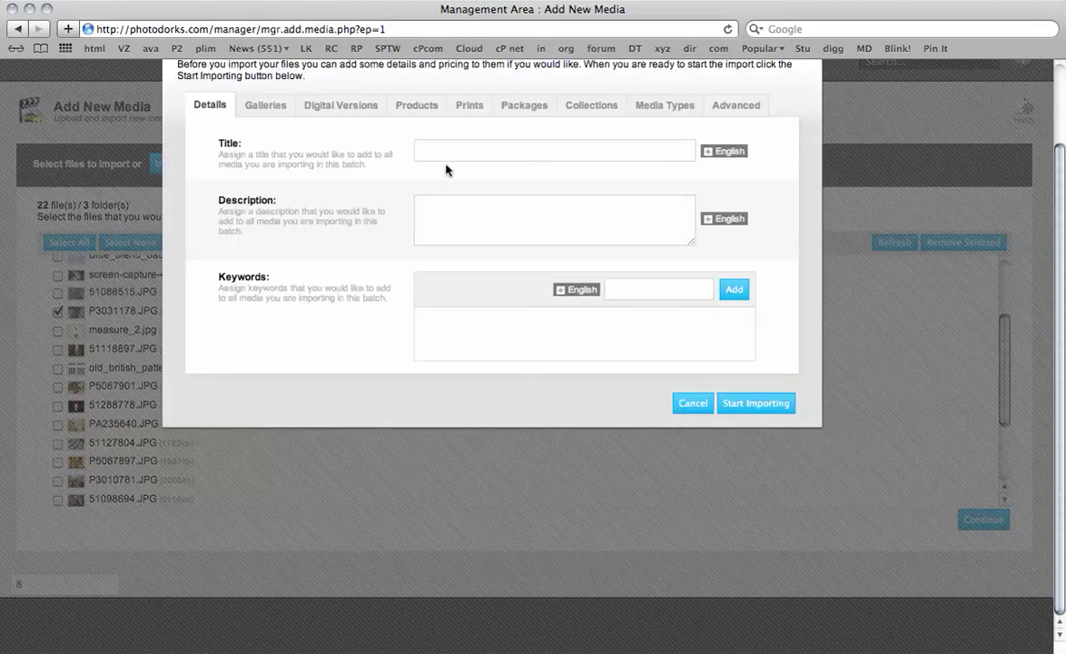
left_click(464, 154)
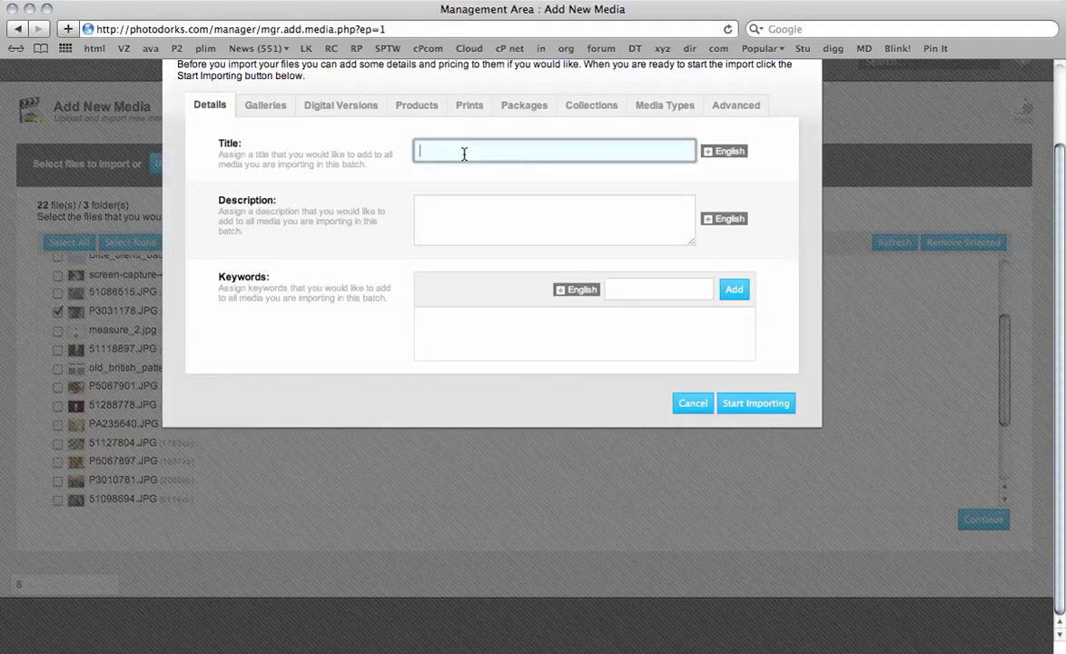
type("Sound Mi")
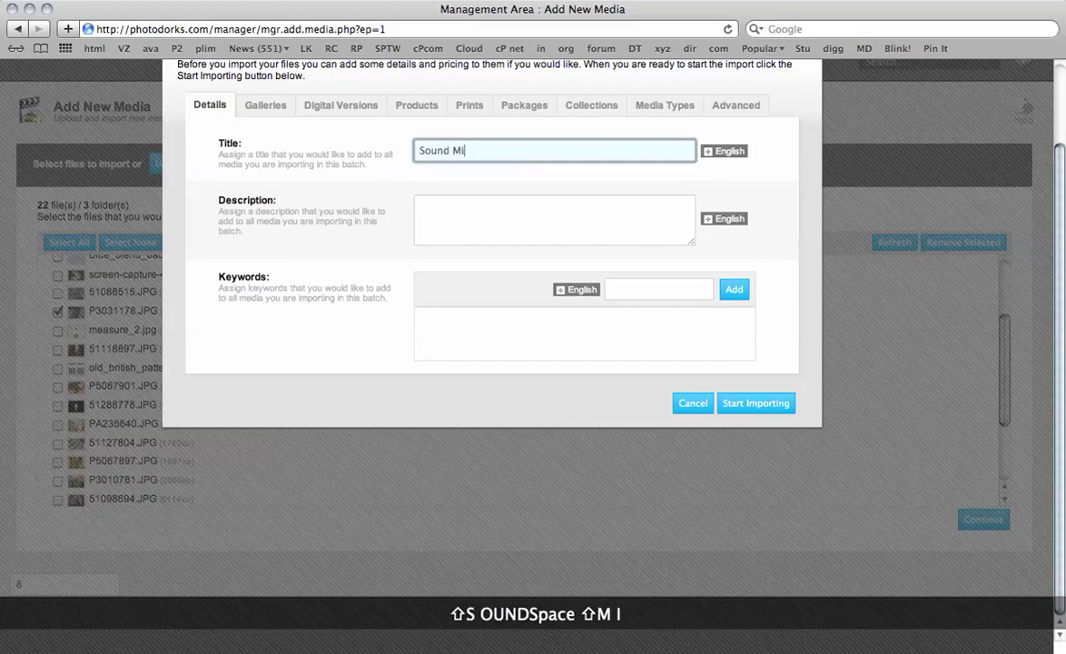
type("cer")
key("BackSpace")
key("BackSpace")
key("BackSpace")
type("x")
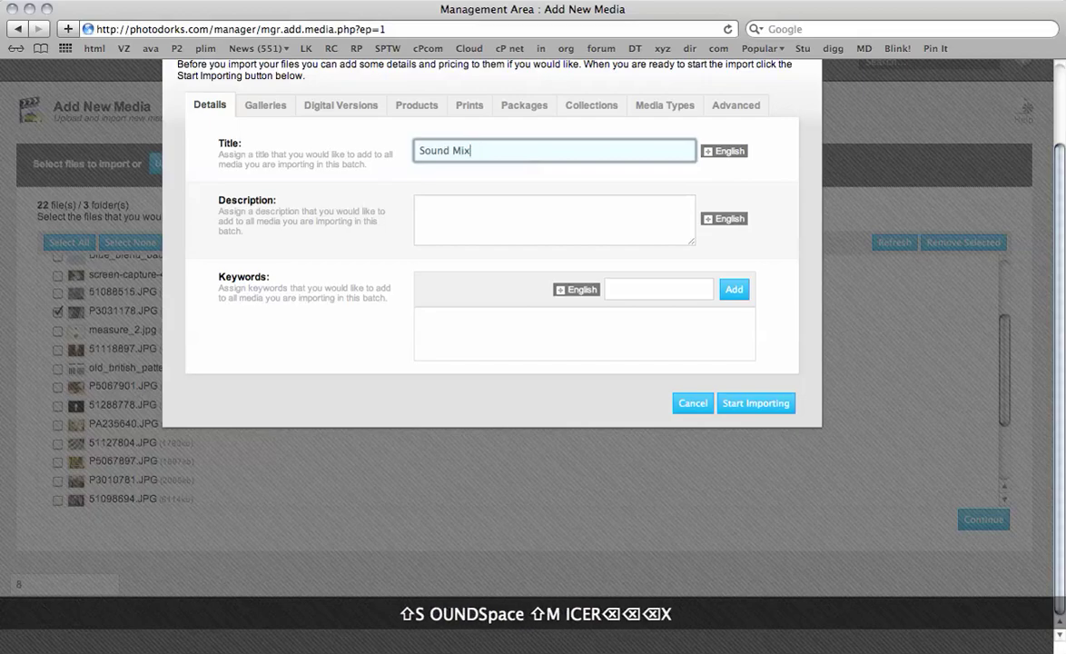
type("er")
key("Tab")
type("A music ")
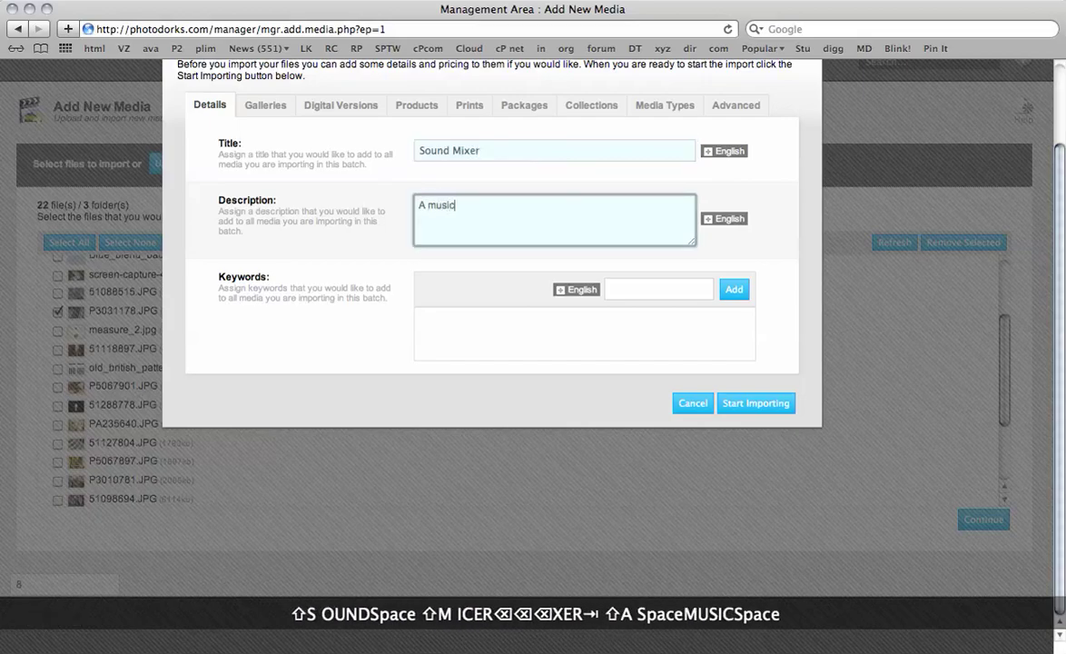
type("sound mi")
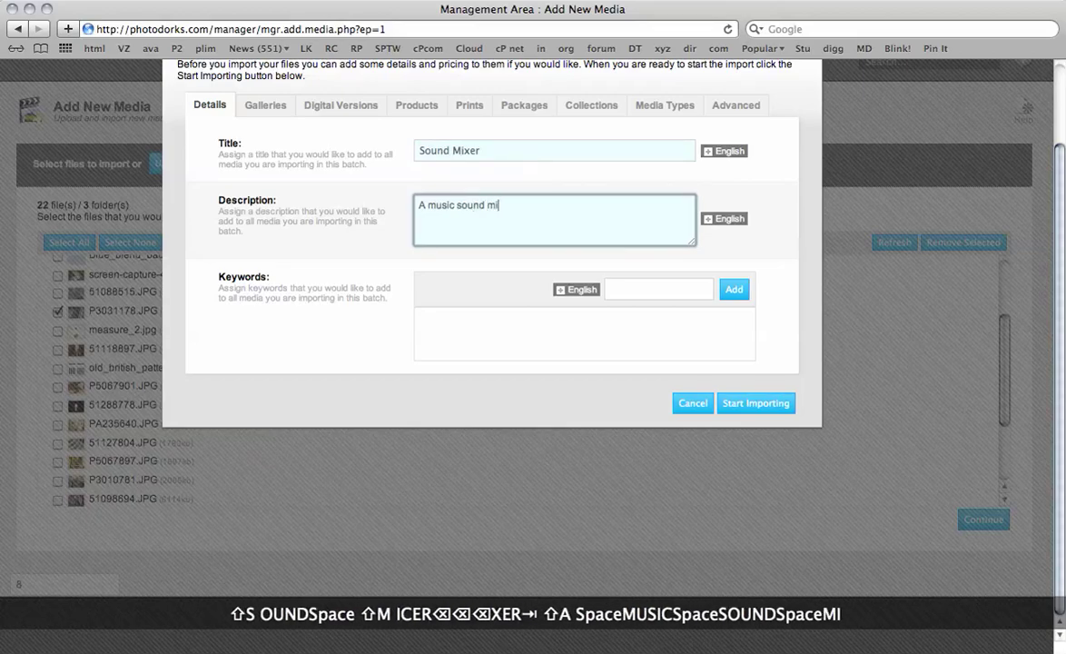
type("xer with mul")
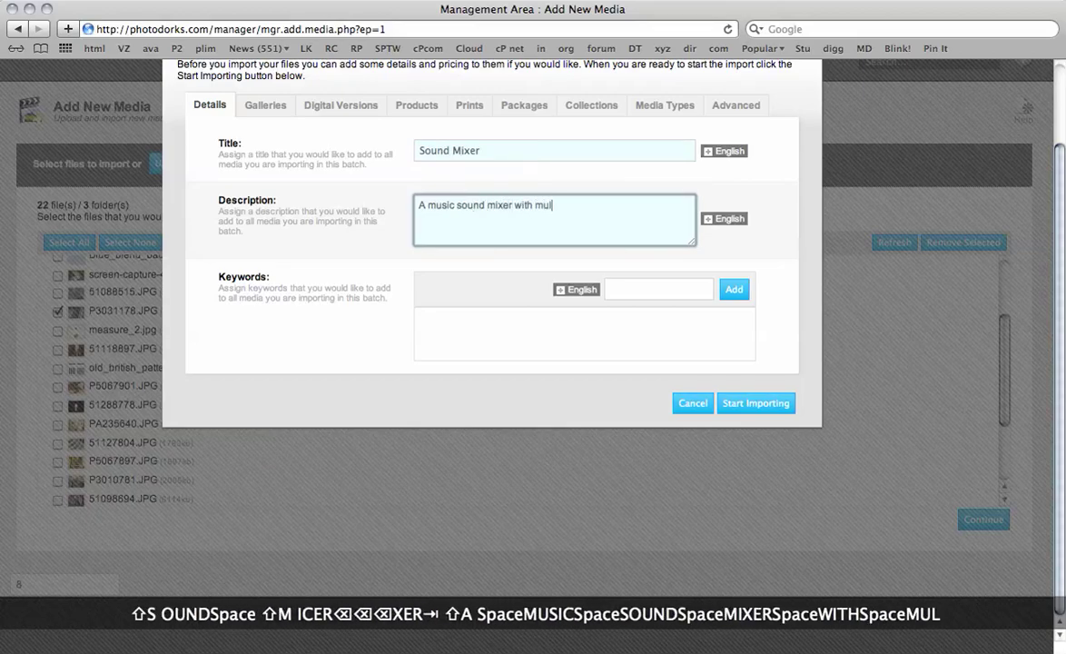
type("tiple channerls")
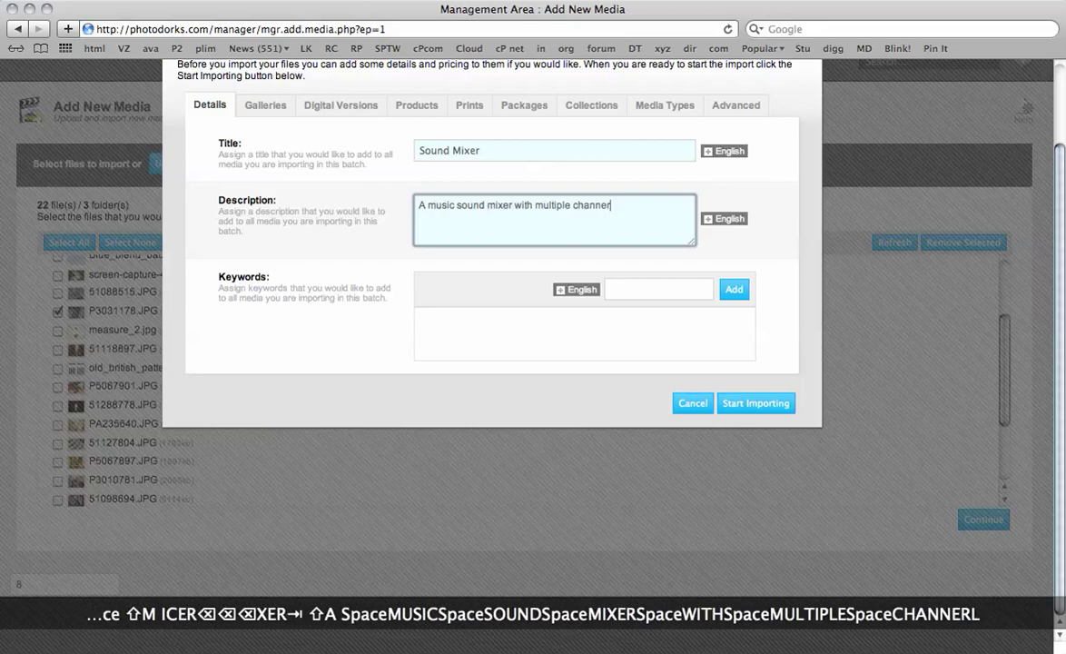
key("BackSpace")
key("BackSpace")
key("BackSpace")
key("BackSpace")
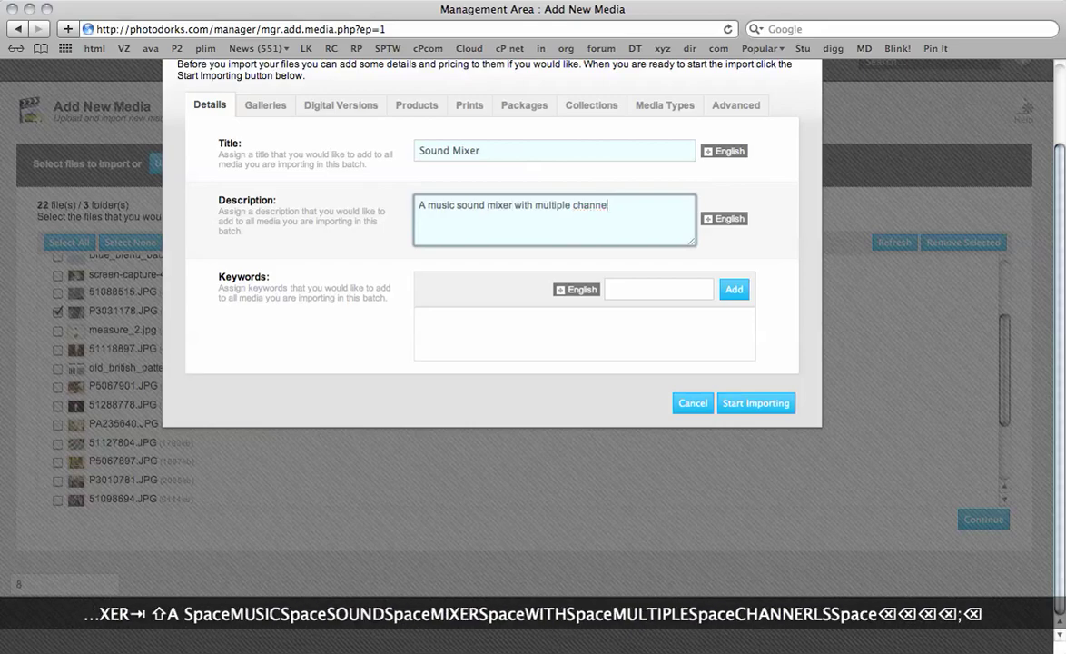
type(";")
key("BackSpace")
type("ls.")
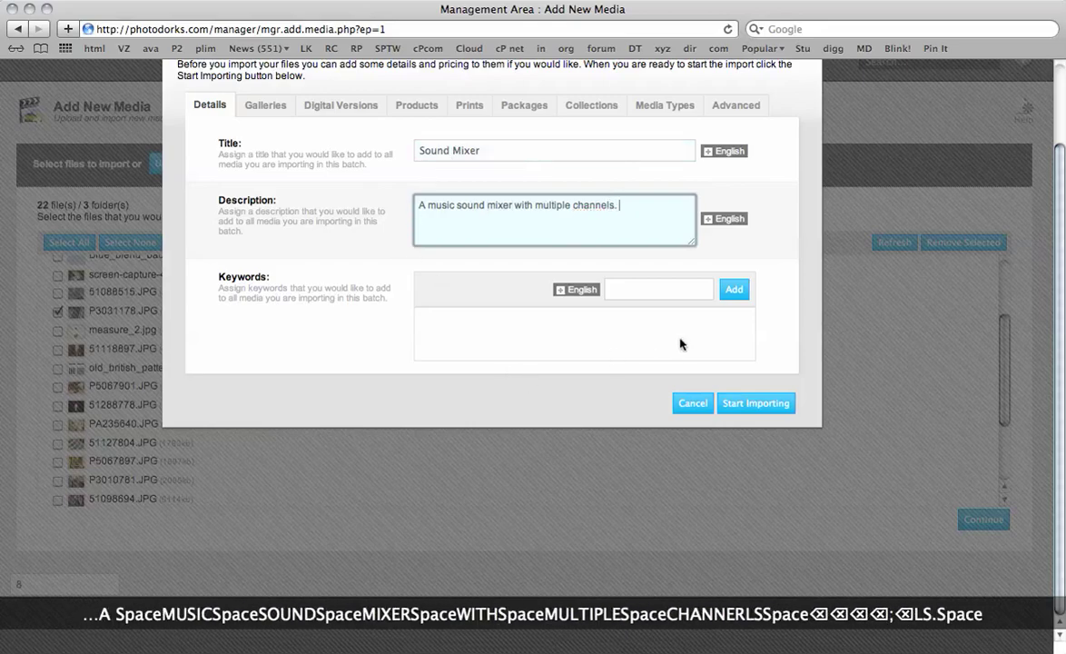
- Add keyword tags music, sound, mixer, disc jockey, dj, audio and sounds
left_click(663, 296)
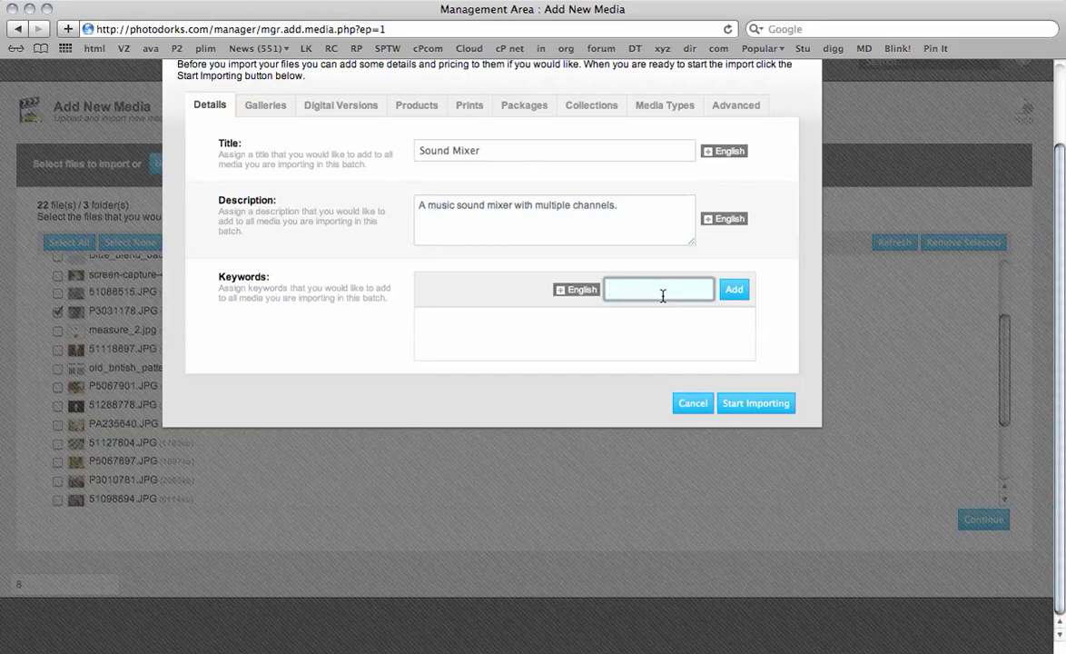
type("mus")
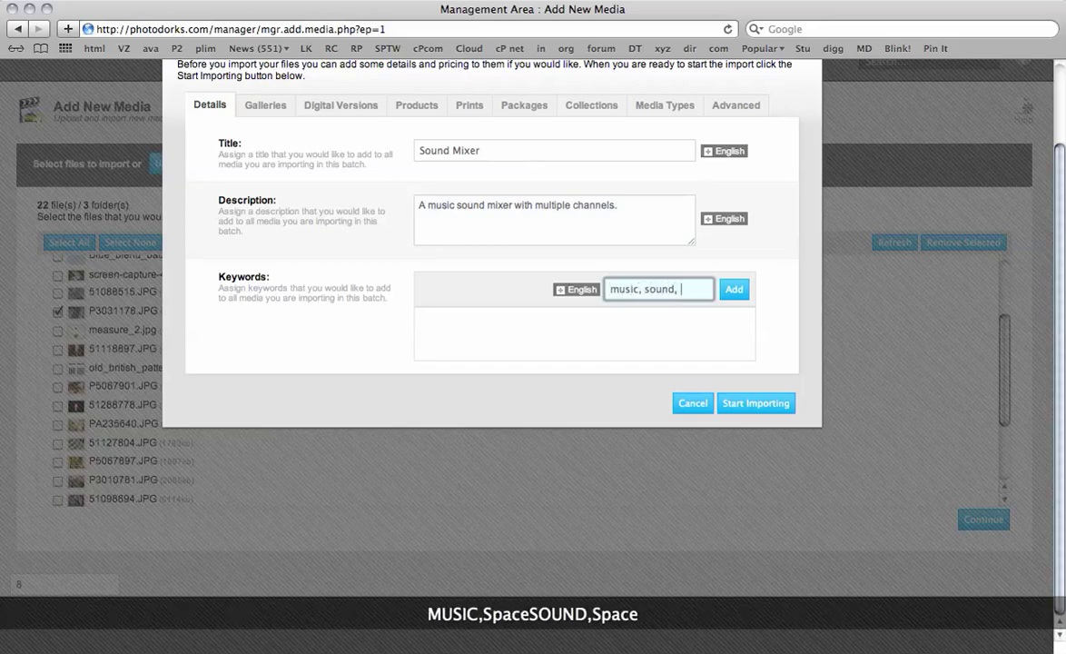
type("ic, sound, mi")
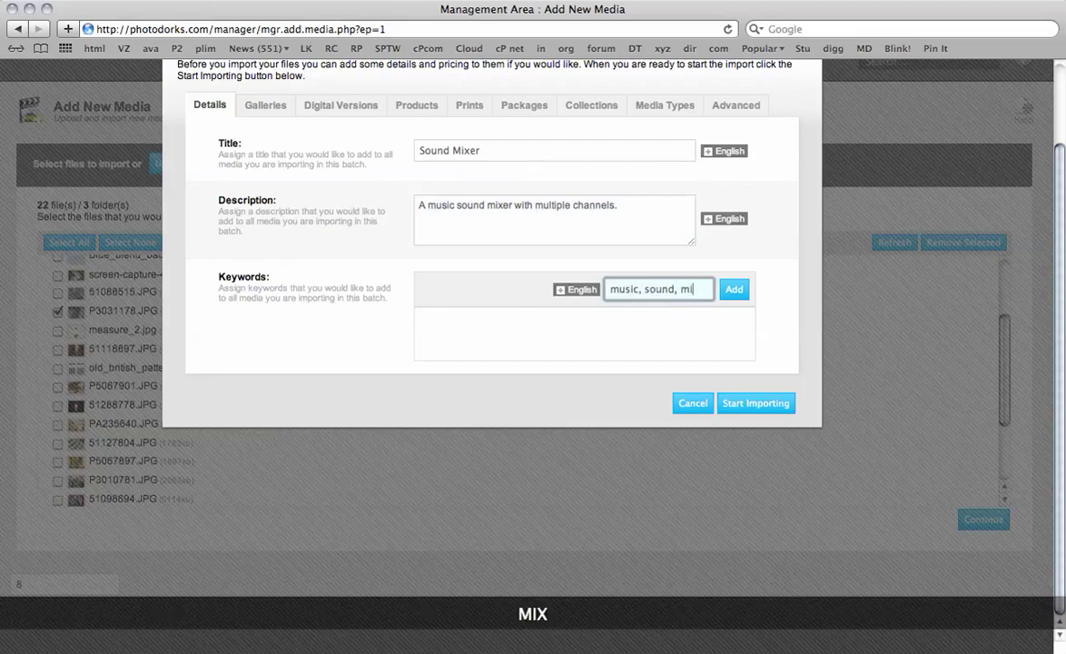
type("xer, d")
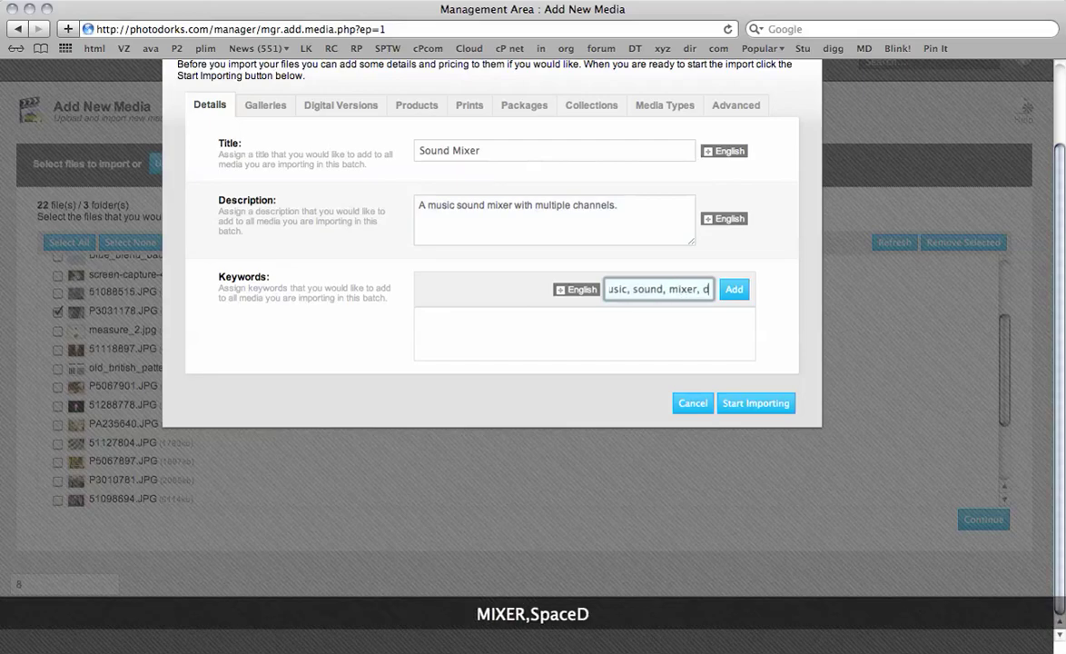
type("isc jockey, ")
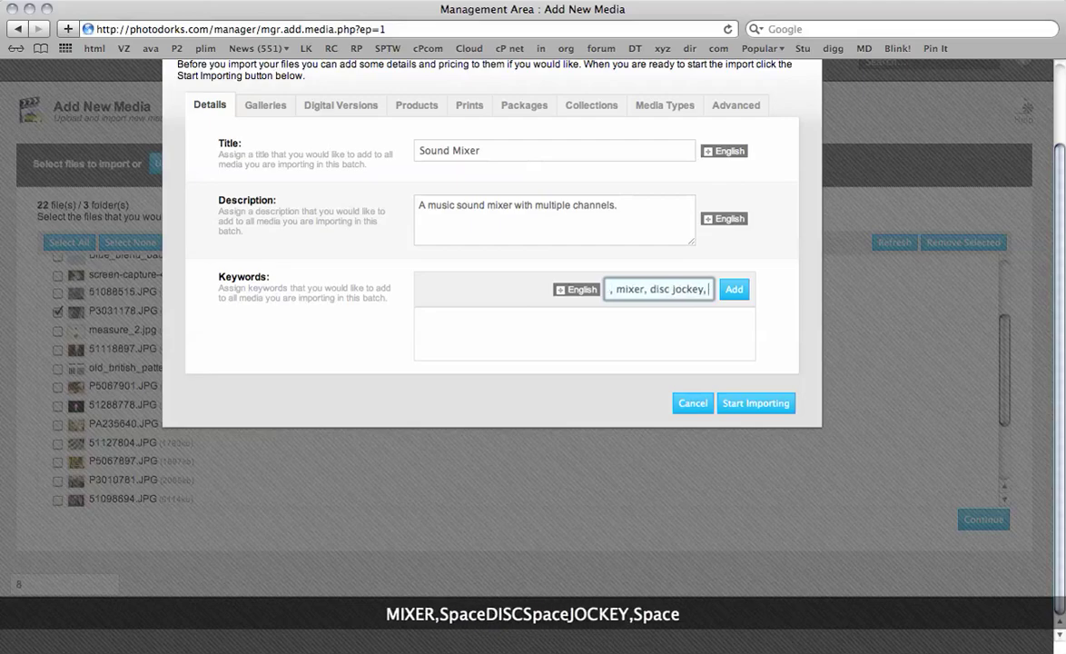
type("dj, ")
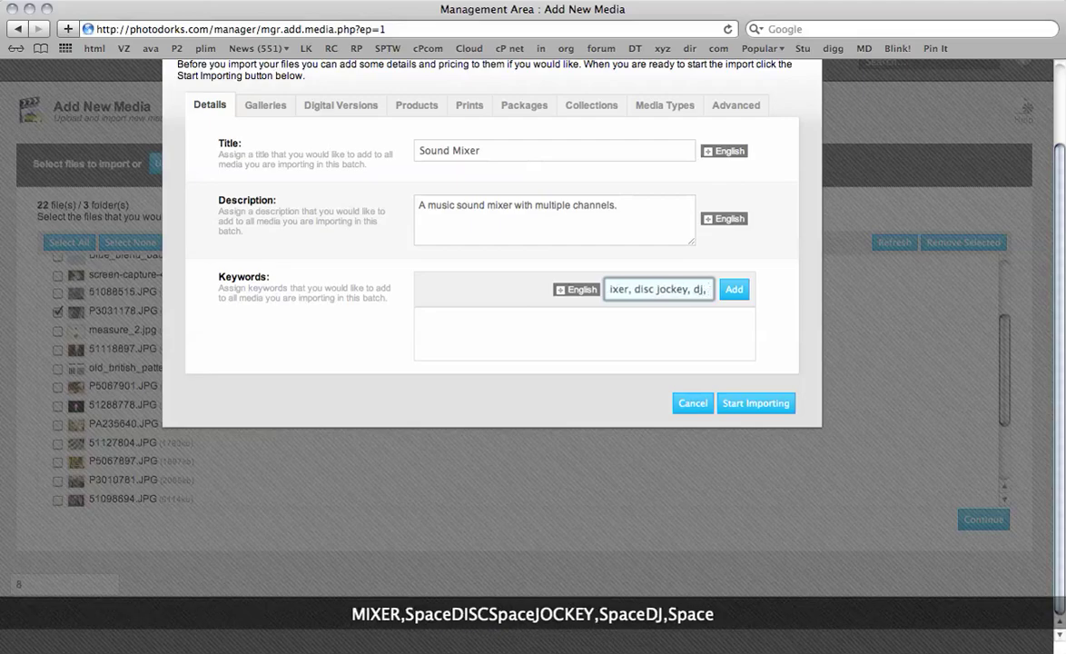
type("audio, ")
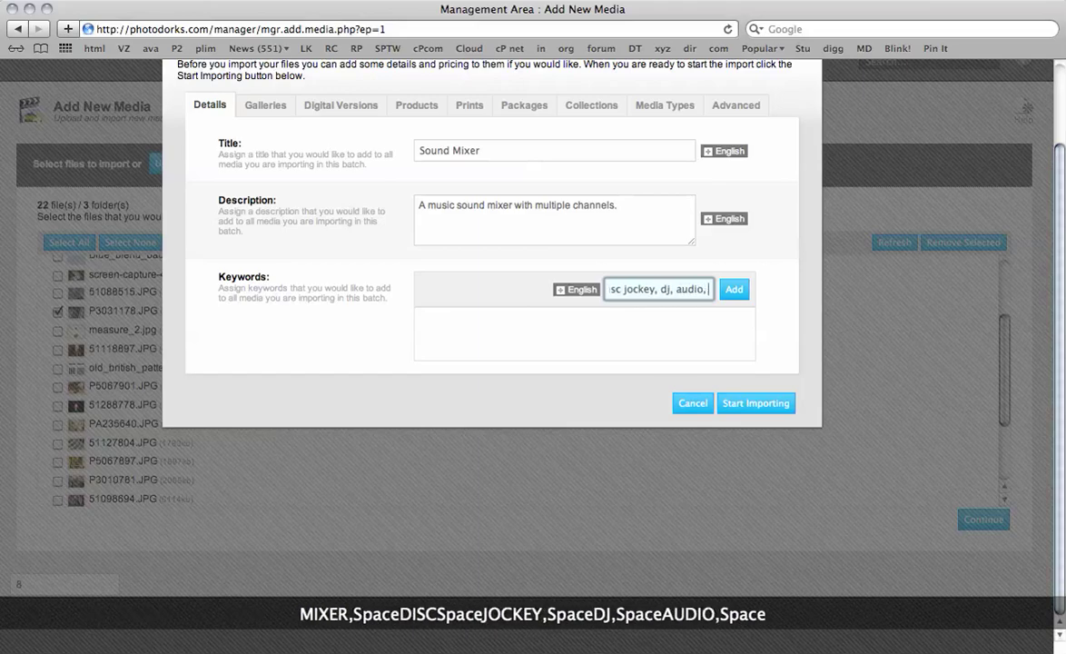
type("sounds")
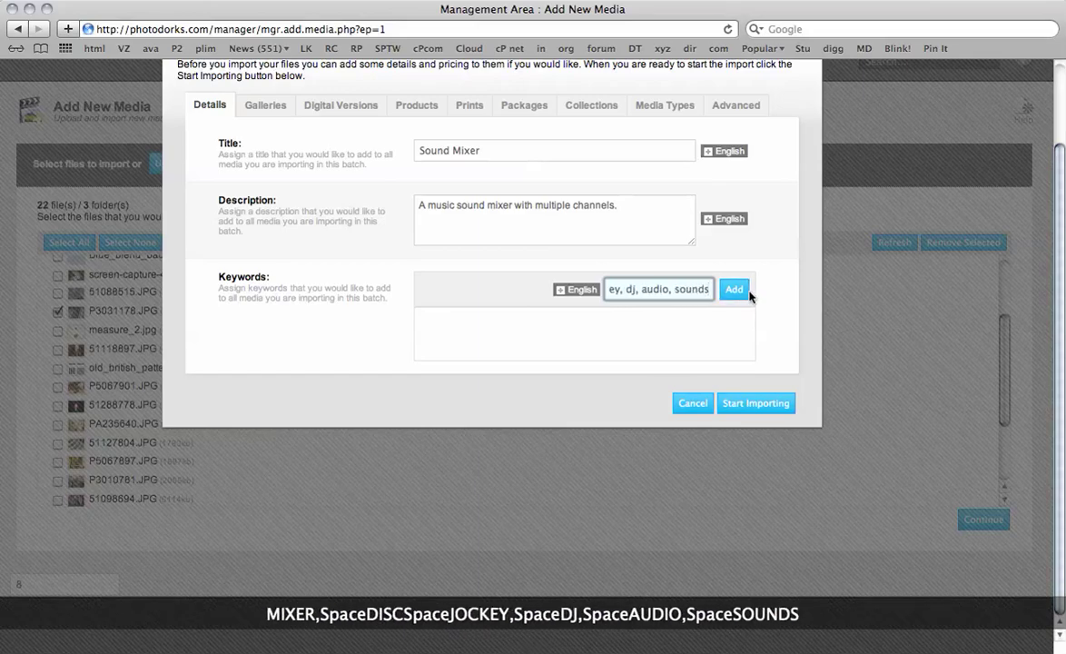
left_click(735, 293)
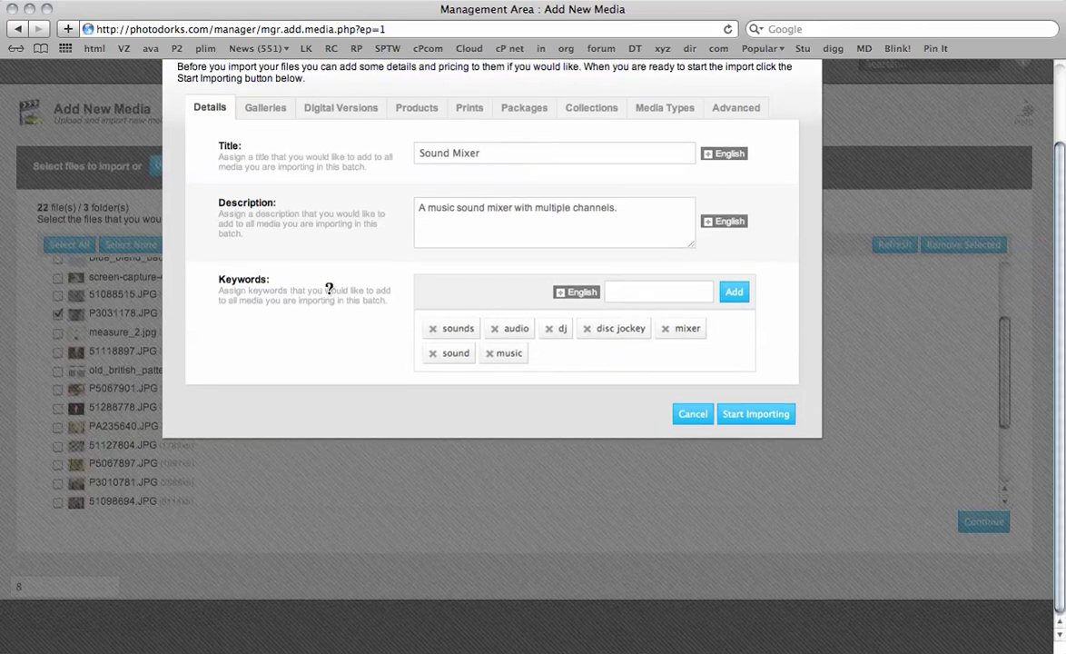
scroll(295, 272, "up", 2)
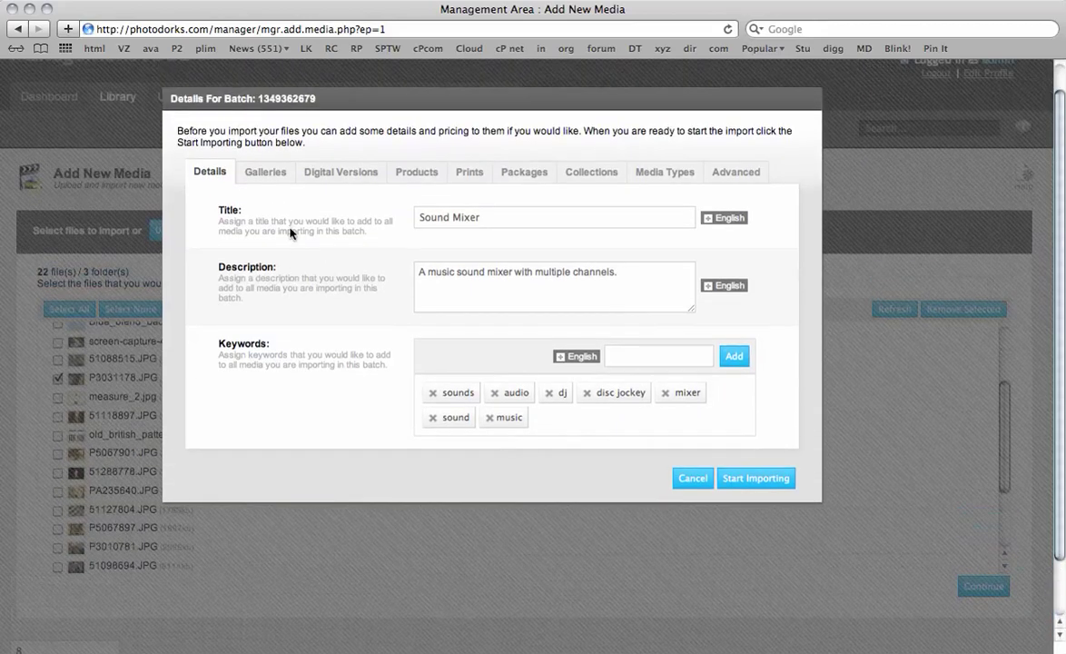
- Tick the Business gallery and the Extra Small, Small, Medium, Large and Extra Large digital sizes
left_click(268, 177)
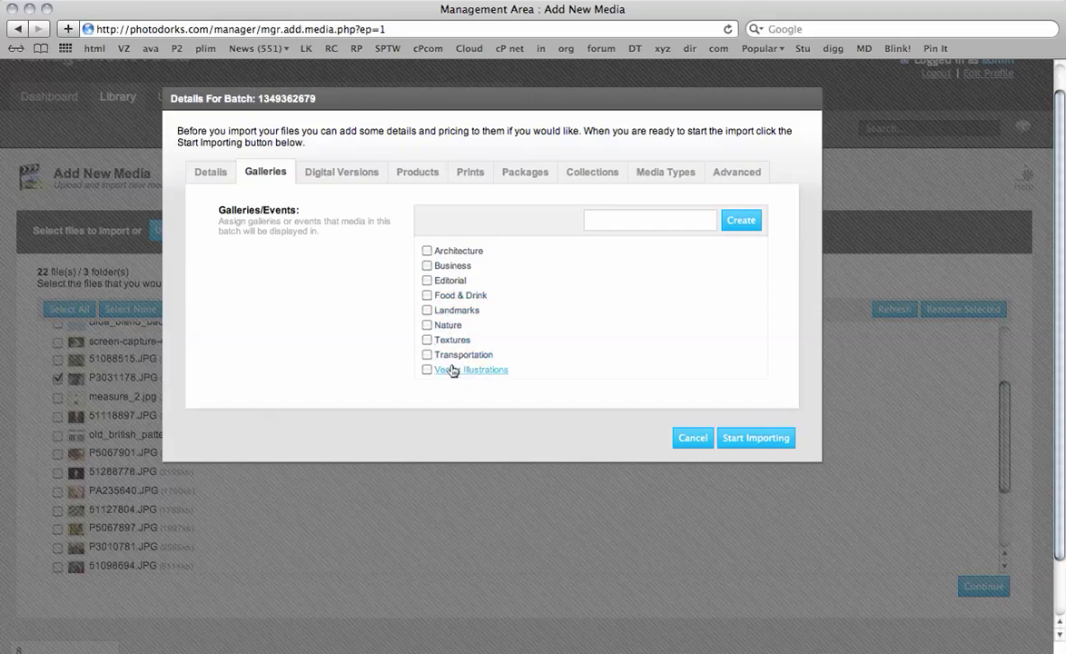
left_click(453, 273)
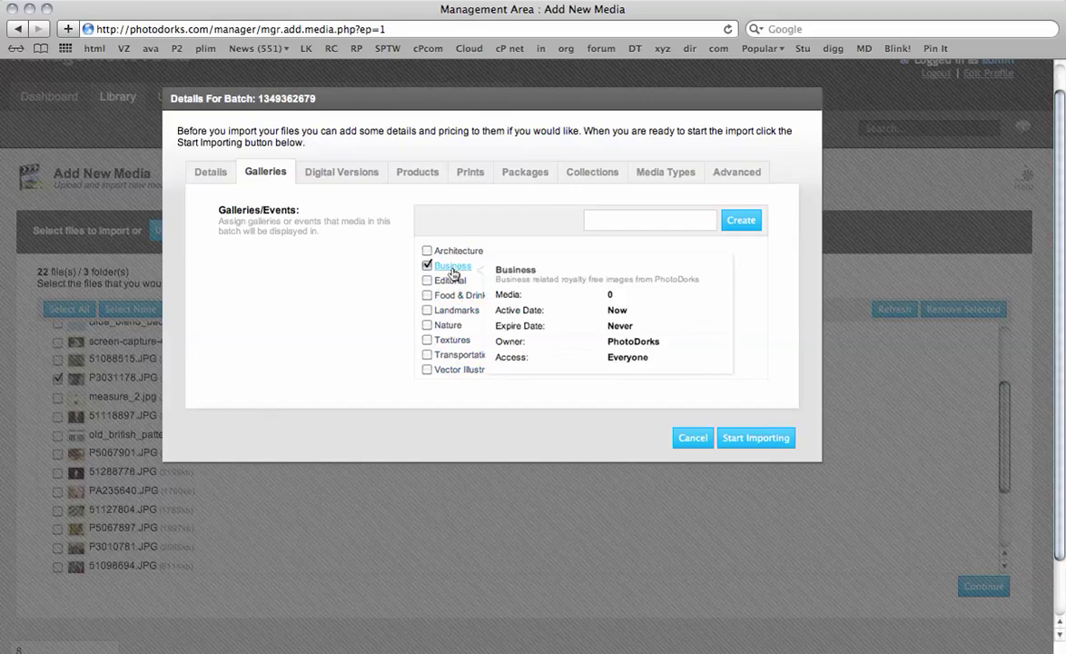
left_click(345, 181)
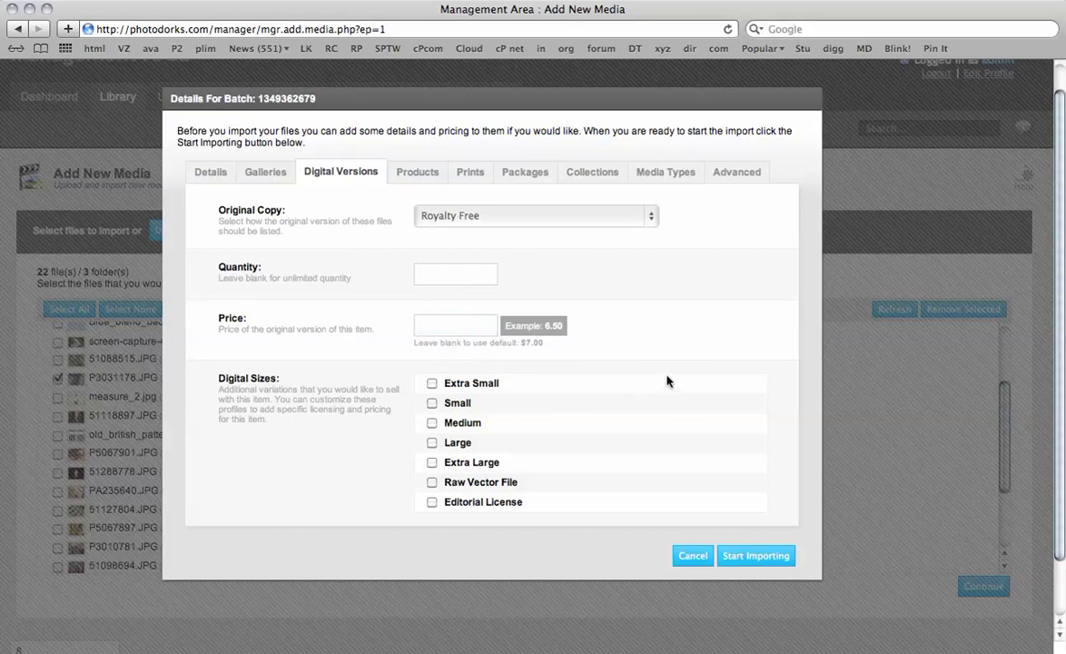
scroll(667, 380, "down", 1)
scroll(591, 373, "down", 3)
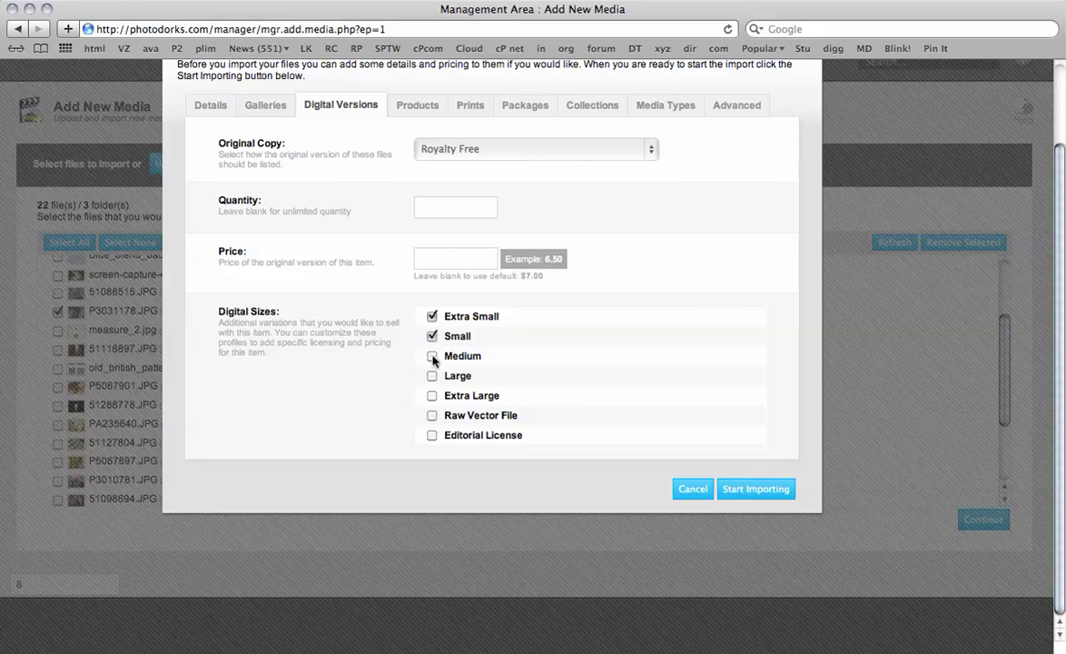
left_click(432, 356)
left_click(432, 376)
scroll(650, 378, "up", 3)
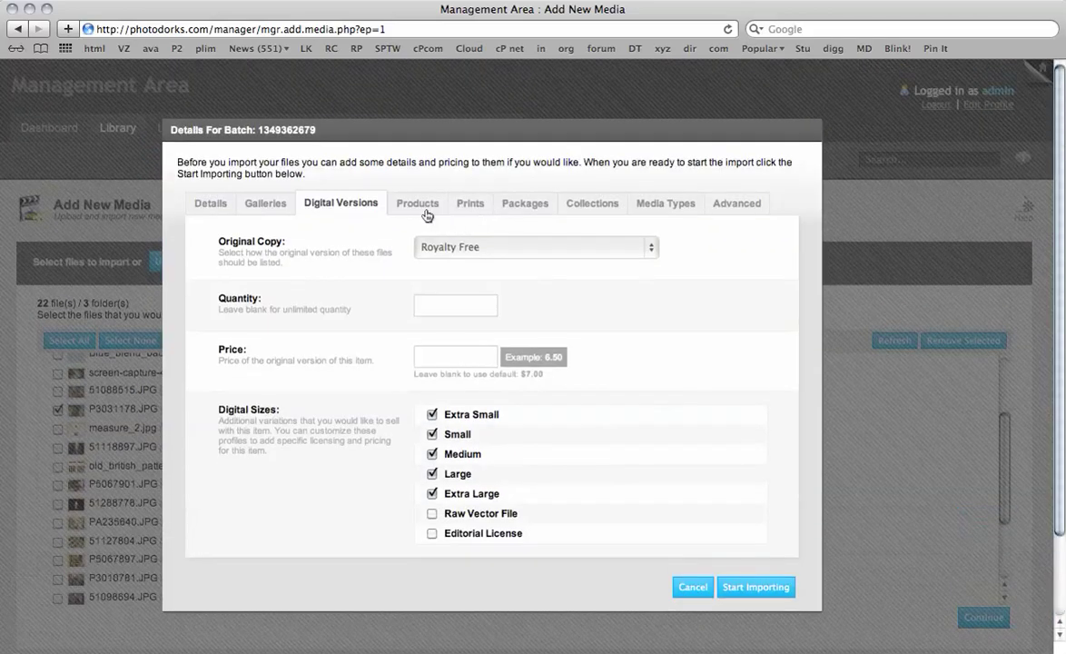
- Review the Products through Media Types tabs, ending on Advanced with Keep Originals checked
left_click(426, 213)
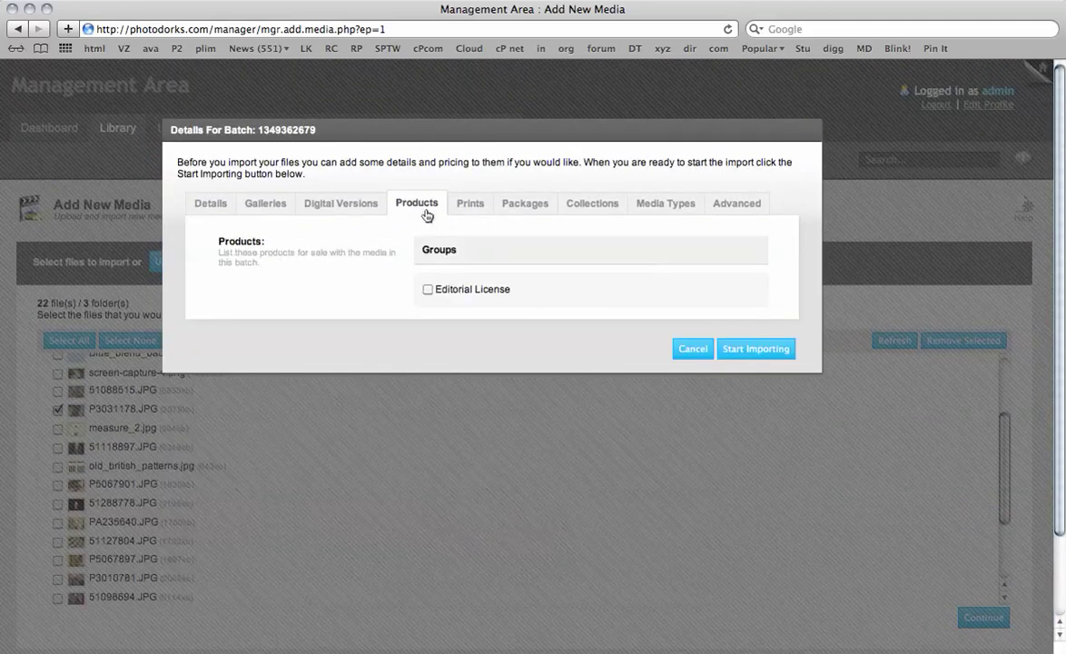
left_click(477, 204)
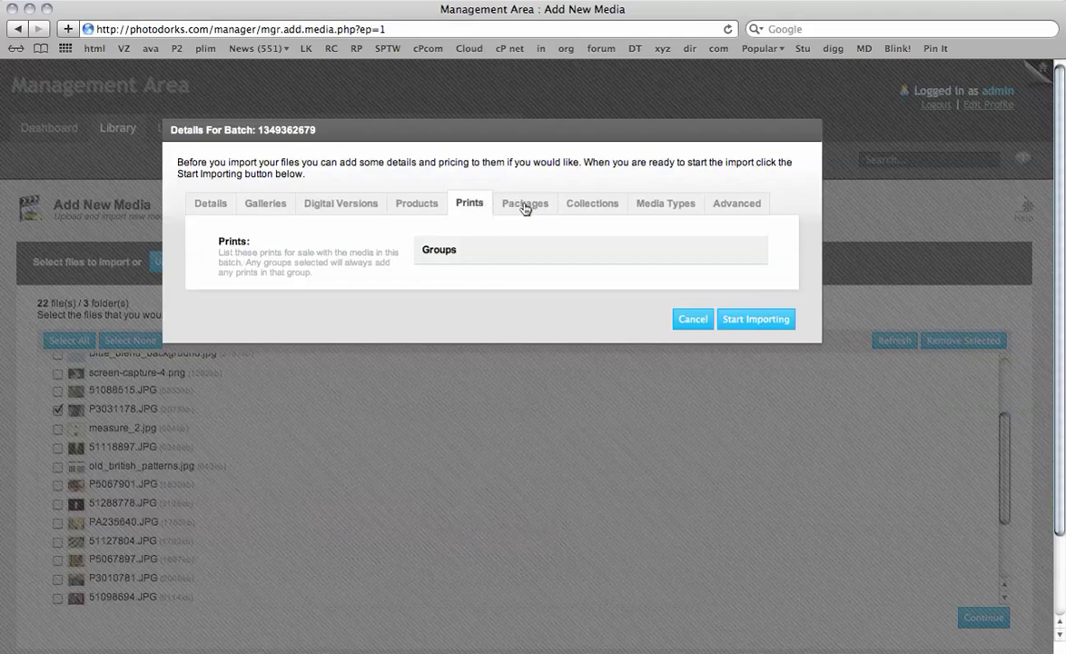
left_click(519, 209)
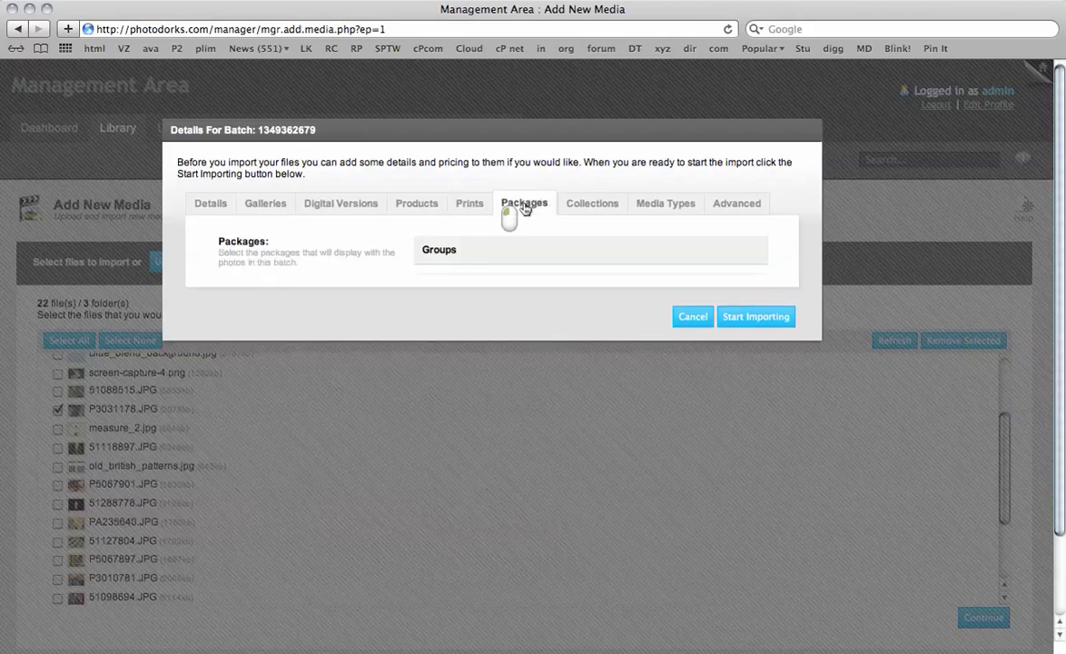
left_click(592, 204)
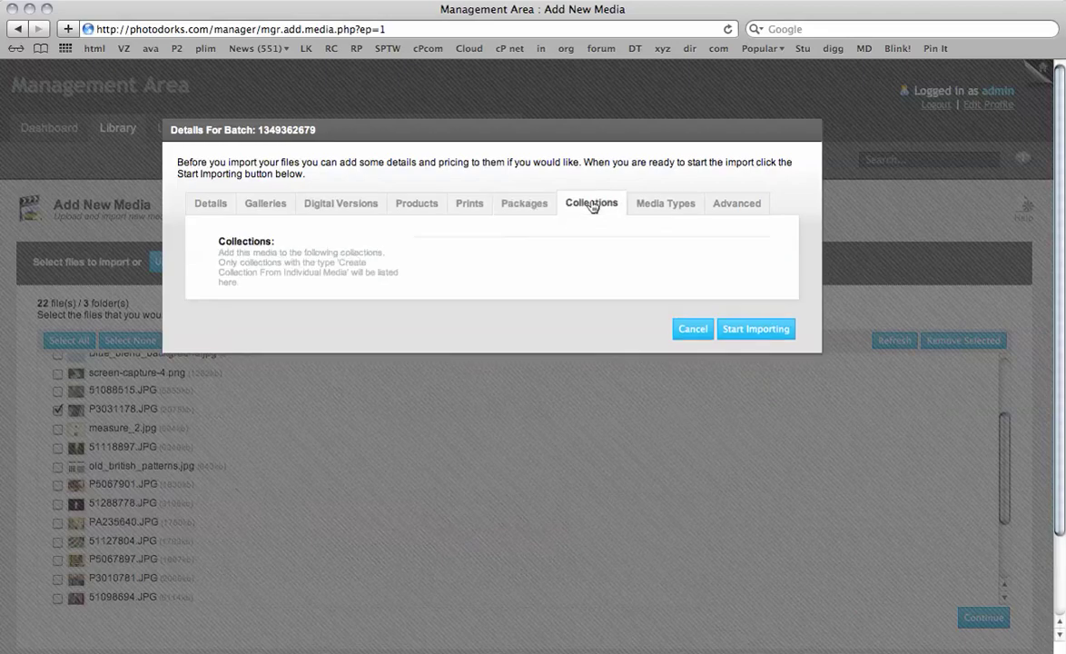
left_click(684, 206)
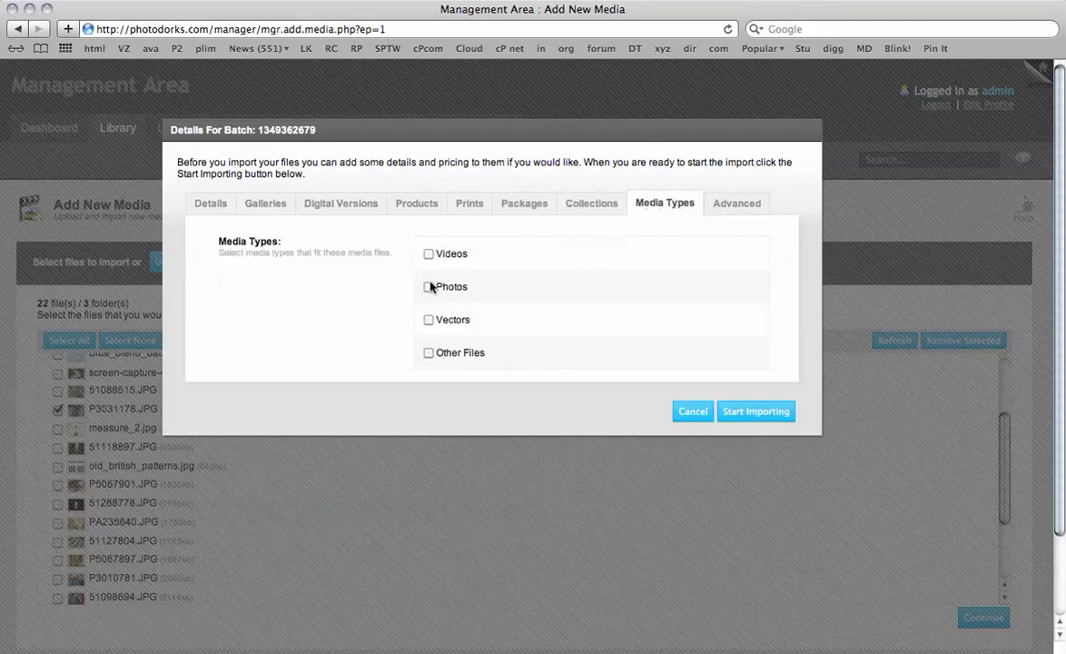
left_click(723, 208)
scroll(638, 292, "down", 3)
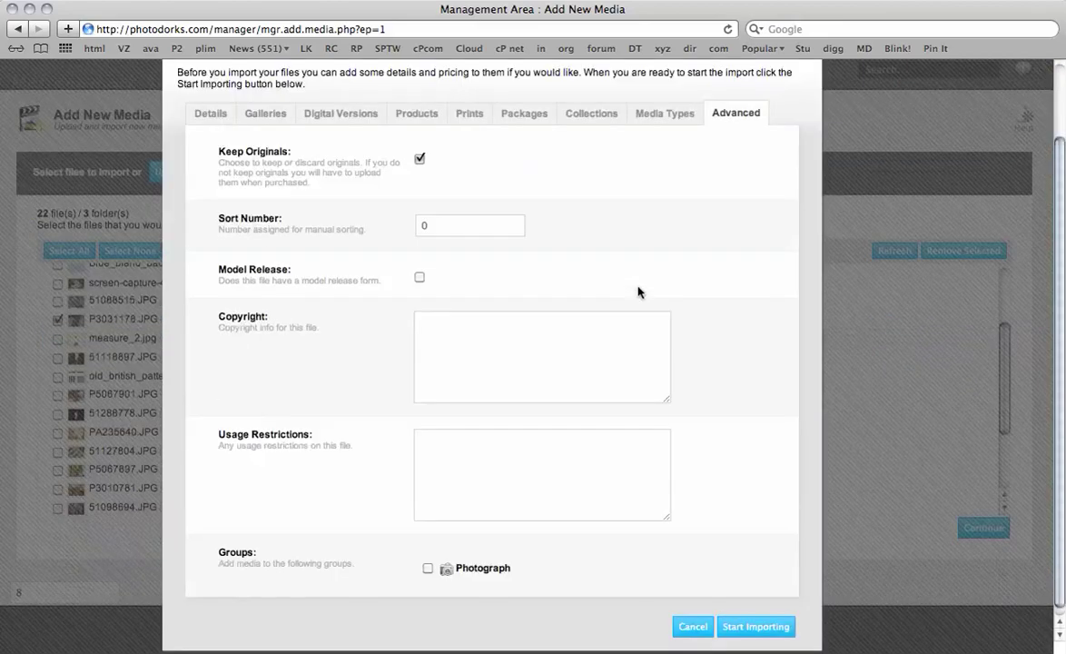
scroll(576, 334, "up", 3)
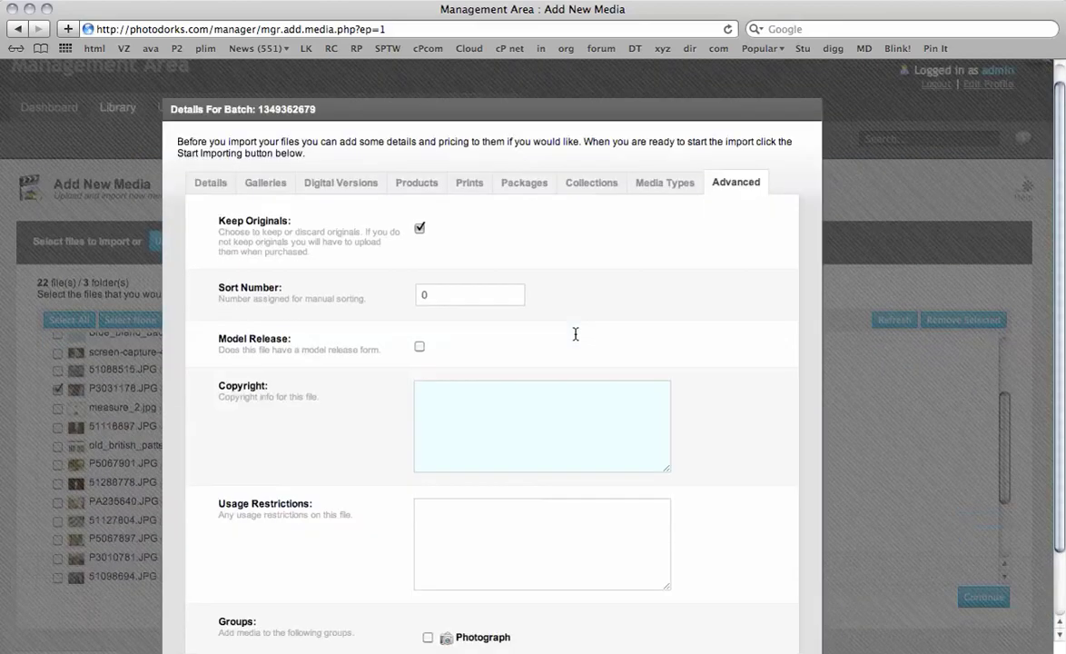
scroll(642, 350, "down", 3)
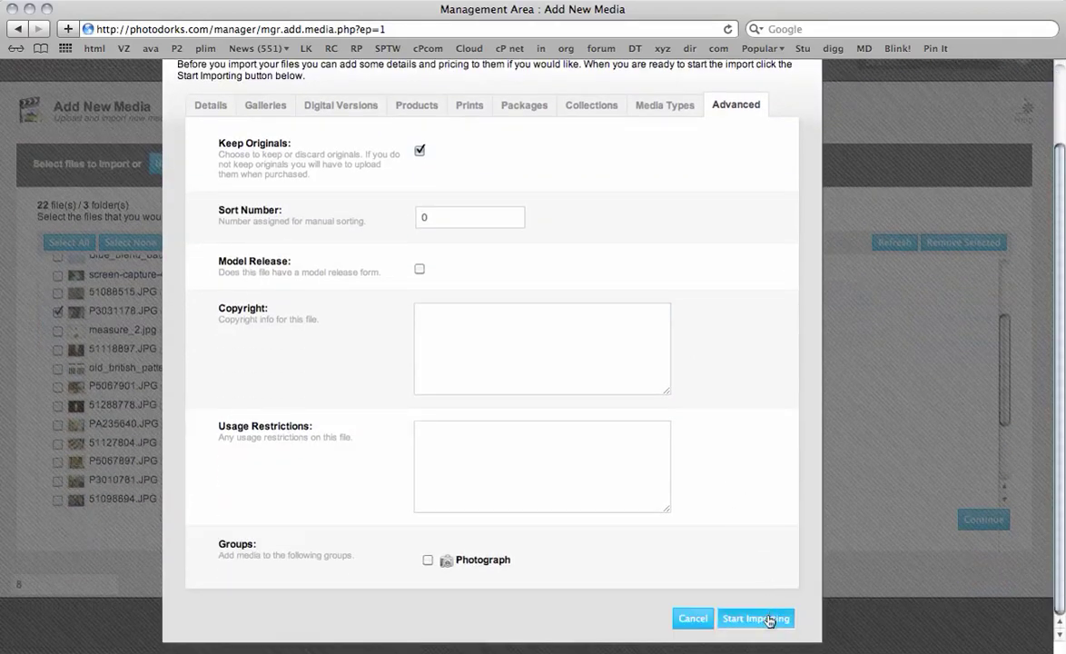
- Run the import of P3031178.JPG to 100% and close the completion message
left_click(756, 618)
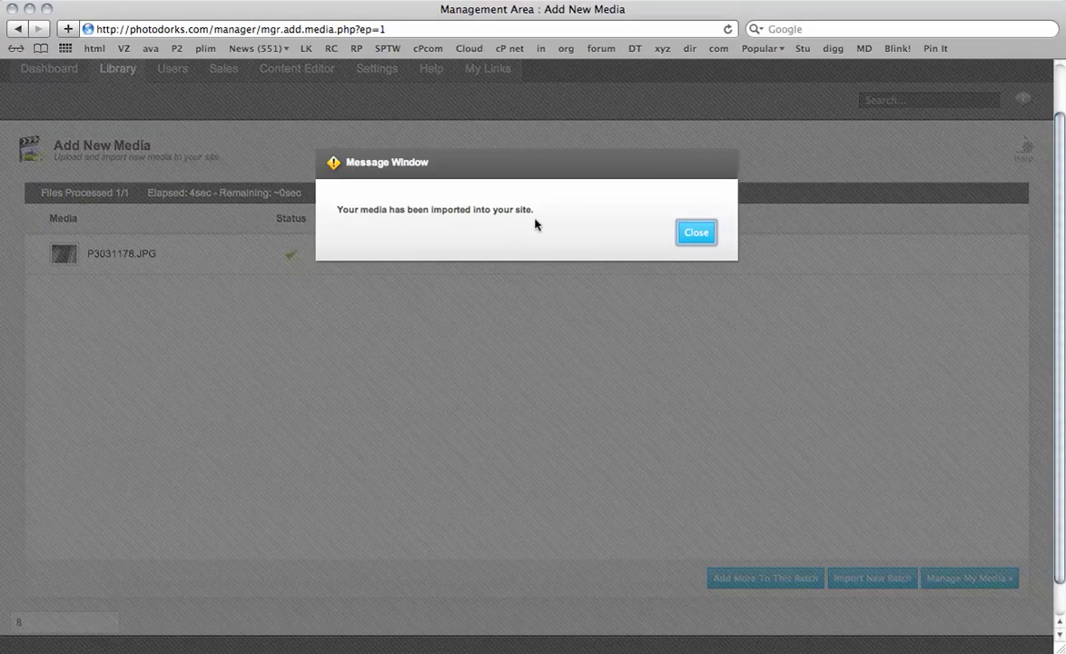
left_click(695, 234)
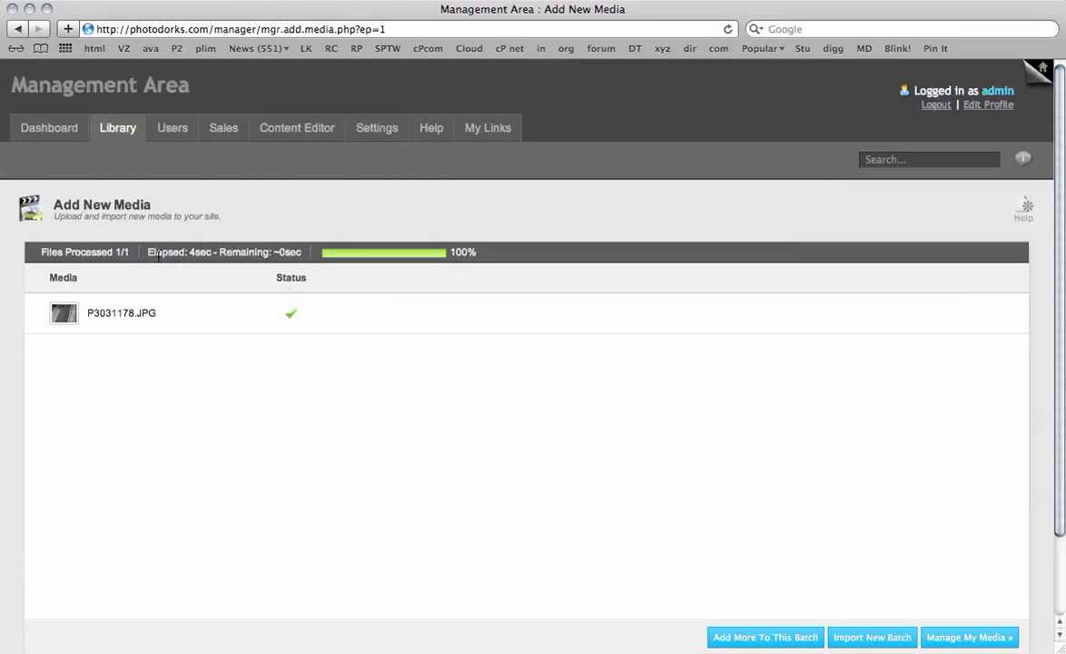
- Open Library > Media and go to page 2, where the new mixing-desk photo appears last
mouse_move(116, 130)
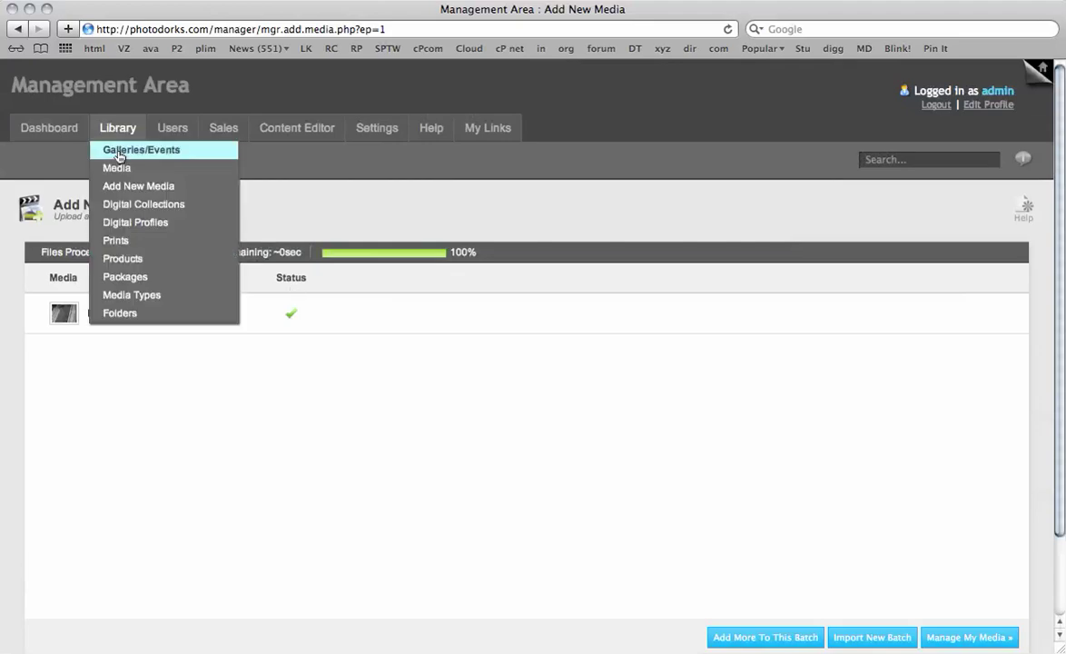
left_click(143, 177)
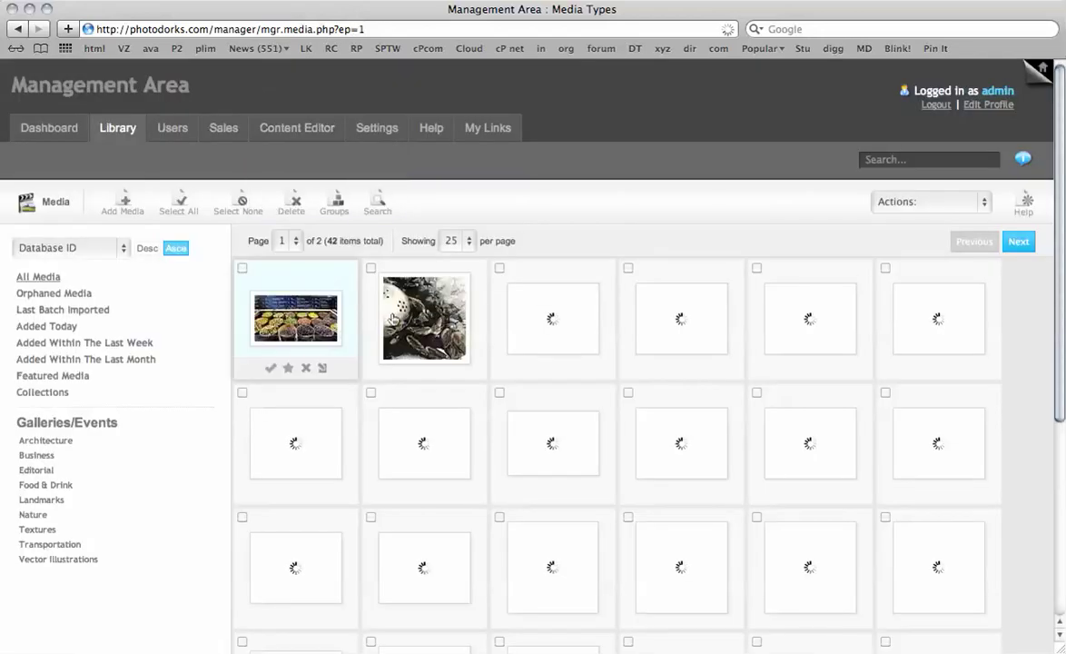
scroll(417, 345, "down", 5)
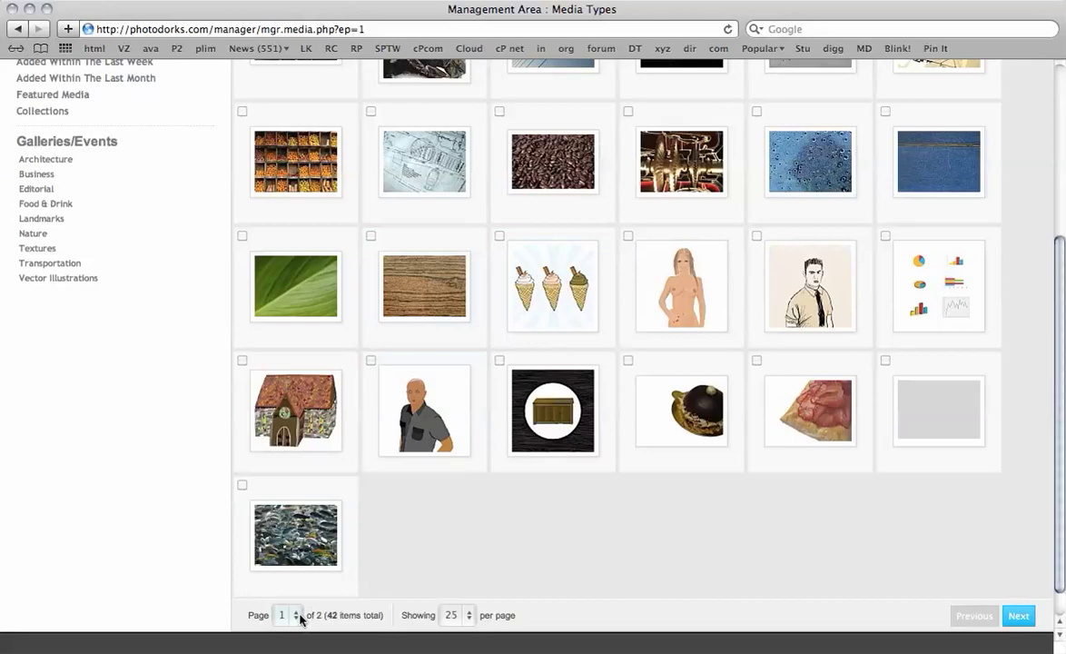
left_click(1020, 617)
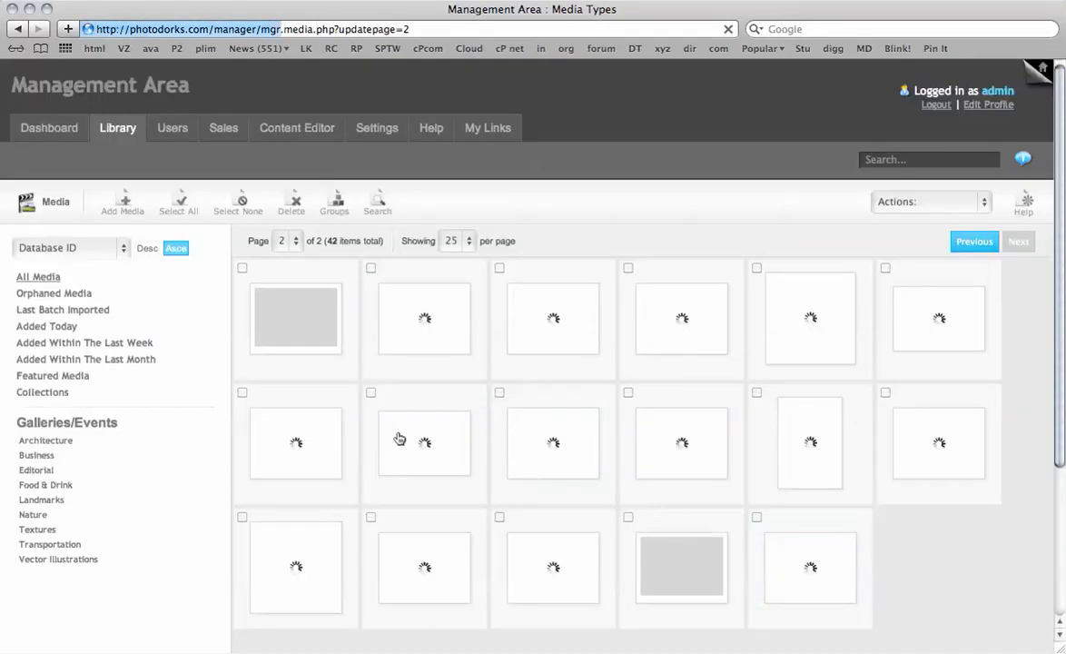
scroll(523, 347, "down", 3)
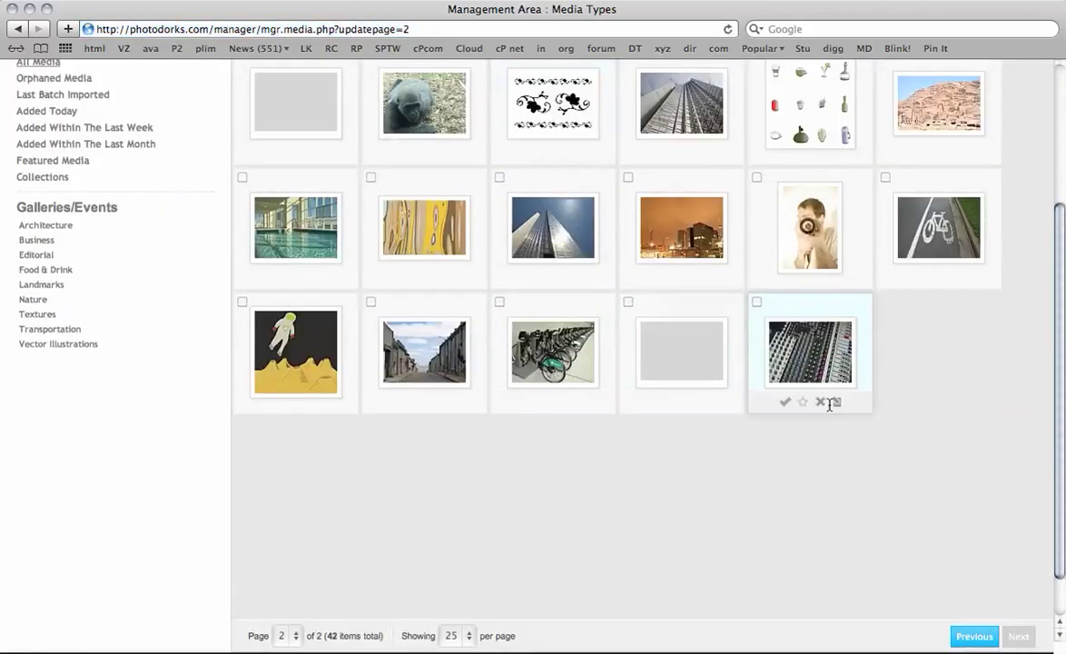
- Open the Sound Mixer photo's Digital Versions settings for editing
left_click(839, 405)
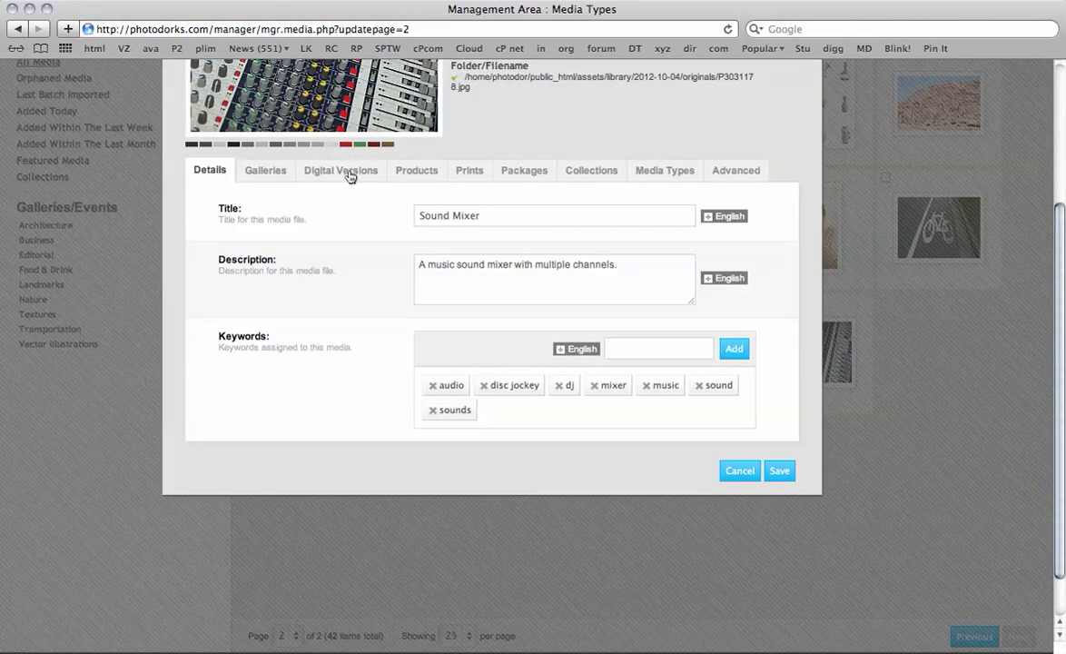
left_click(350, 176)
scroll(558, 239, "down", 1)
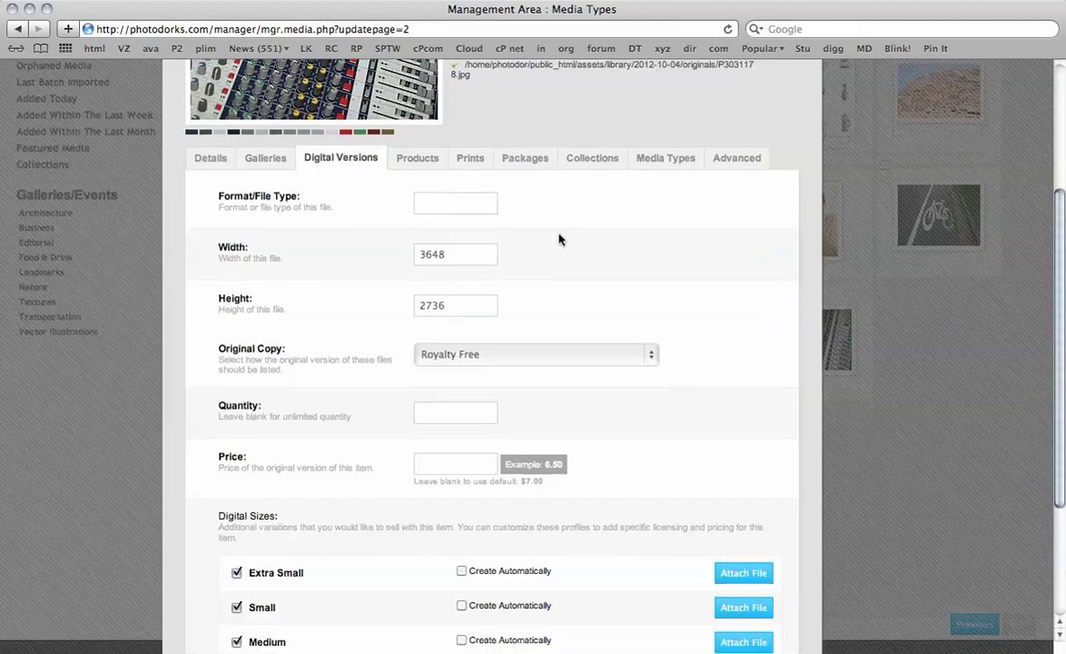
scroll(707, 298, "down", 5)
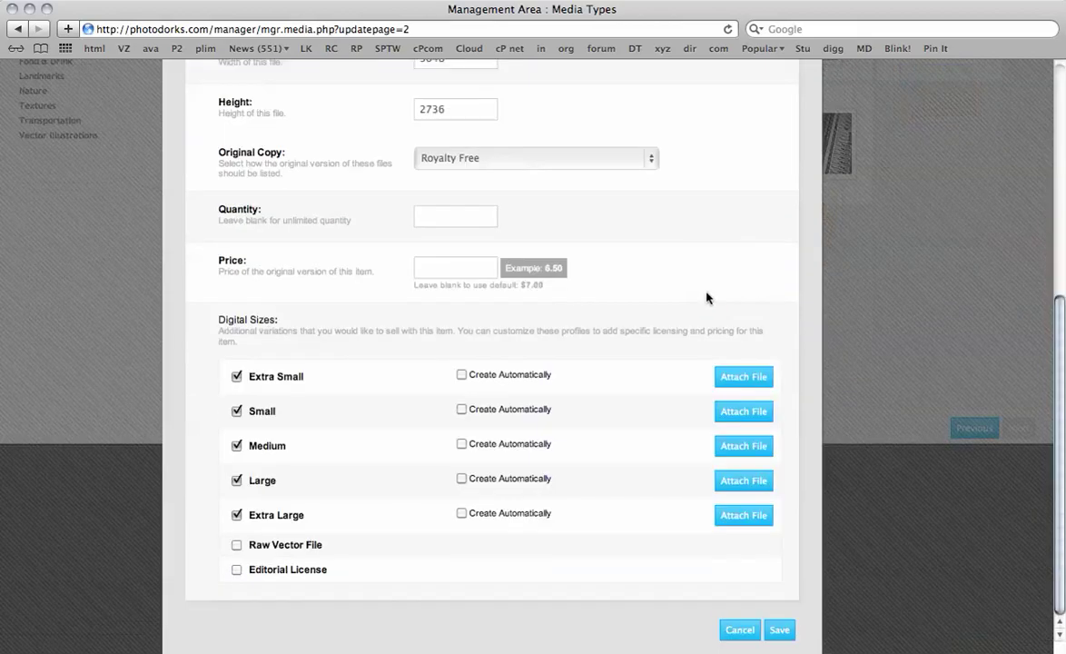
- Tick Create Automatically for Extra Small, Small, Medium, Large and Extra Large, then save
left_click(461, 374)
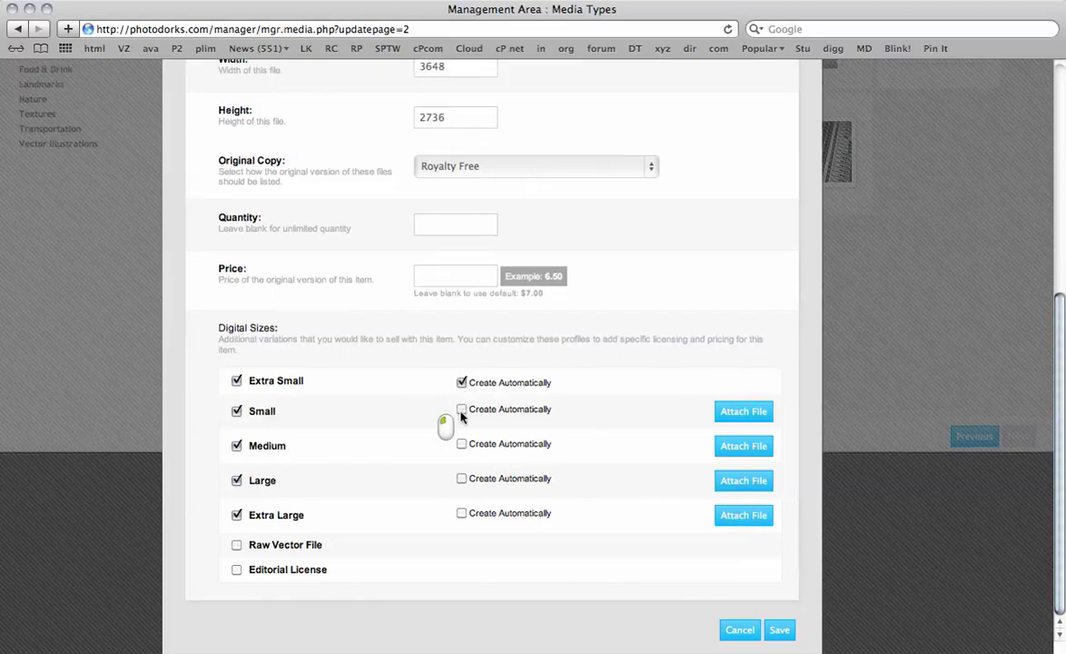
left_click(461, 409)
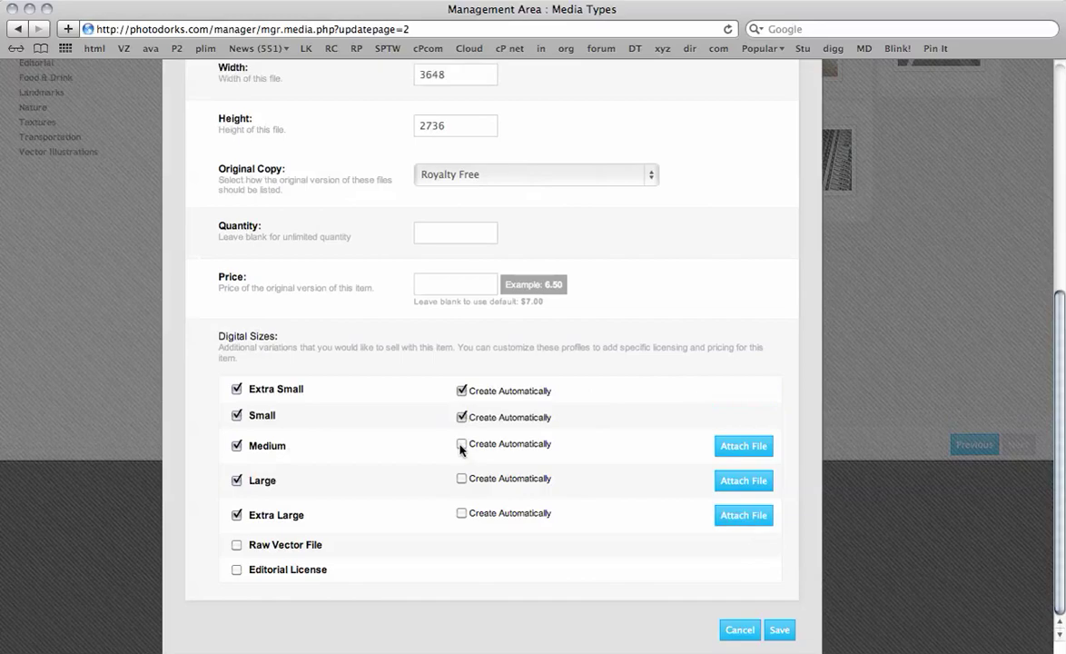
left_click(462, 445)
left_click(461, 479)
left_click_drag(465, 487, 446, 536)
left_click(446, 536)
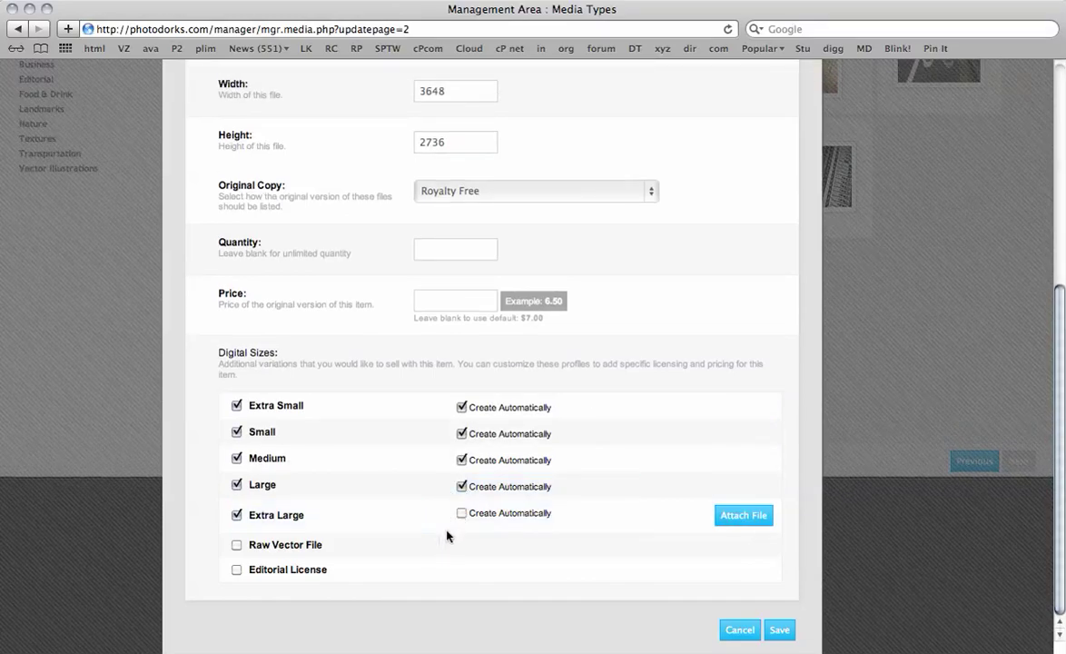
left_click(462, 514)
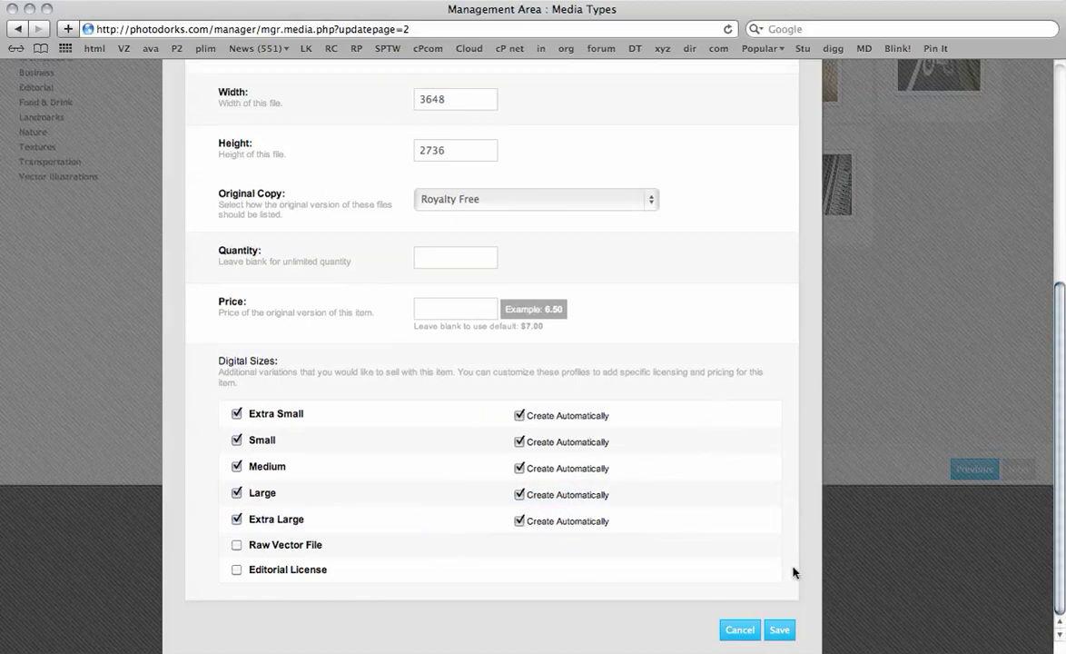
left_click(783, 629)
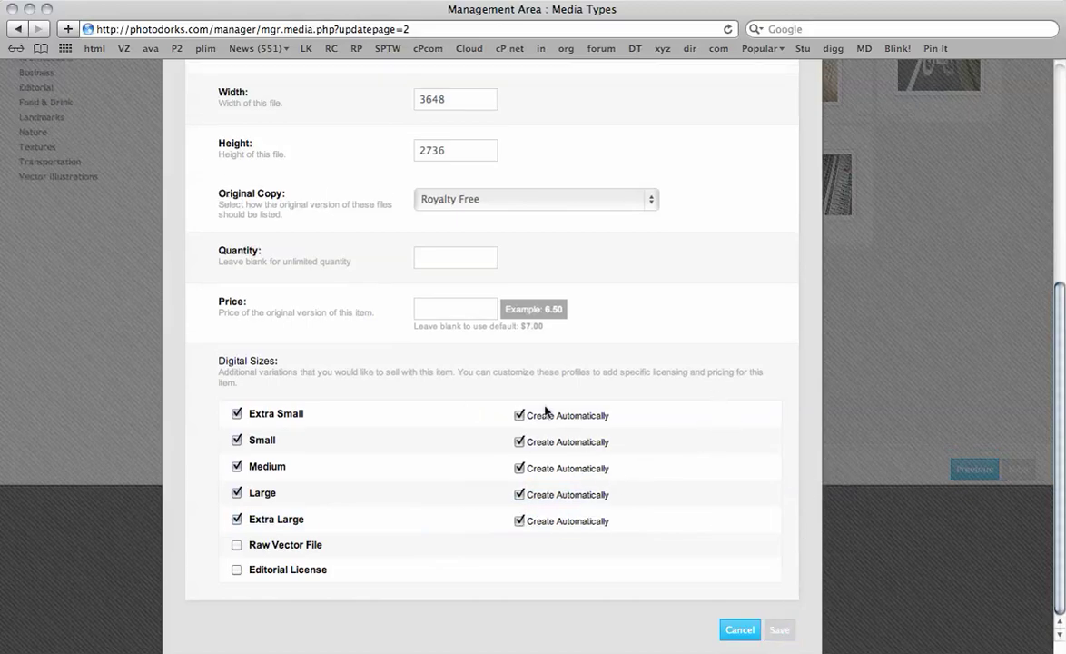
scroll(461, 380, "up", 5)
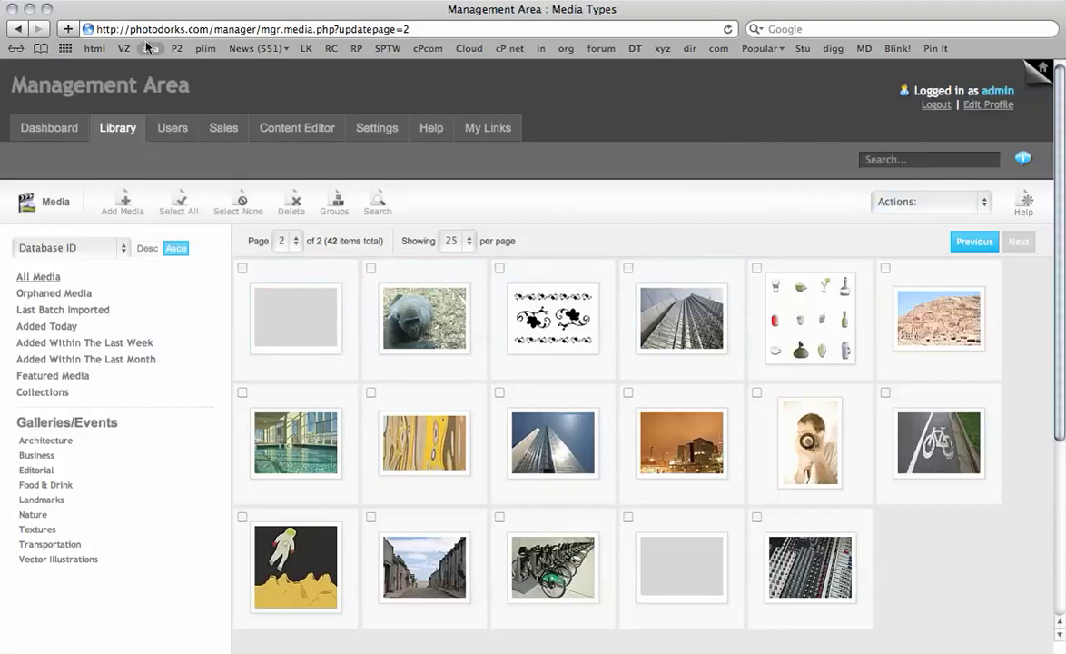
- Load the photodorks.com home page and find Sound Mixer under Newest Media at $7.00
left_click_drag(213, 32, 258, 29)
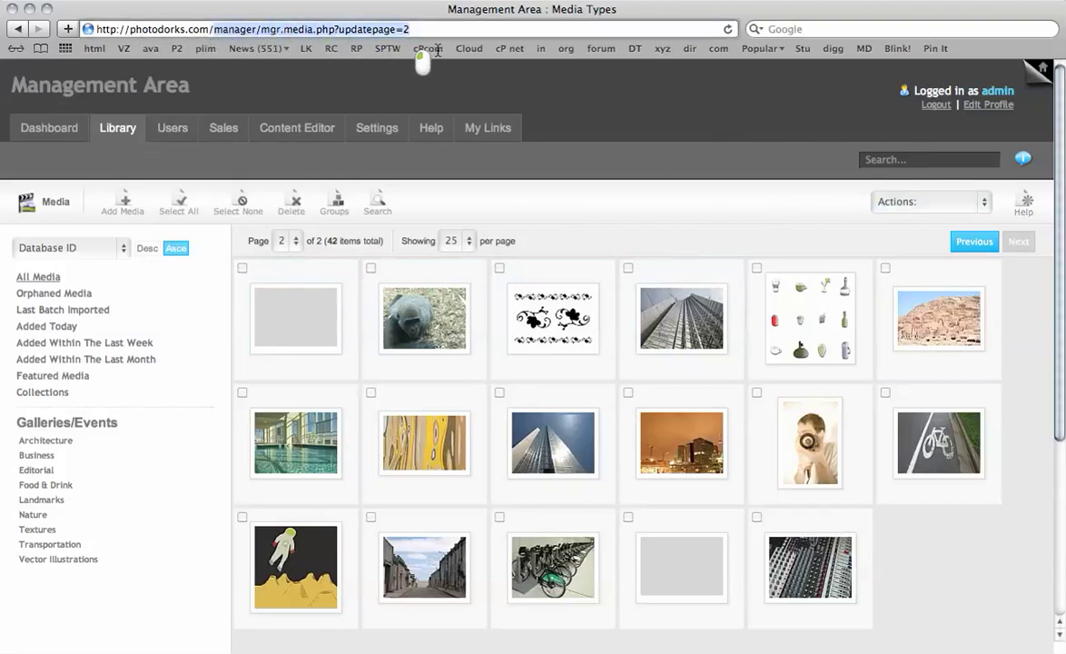
key("BackSpace")
key("Return")
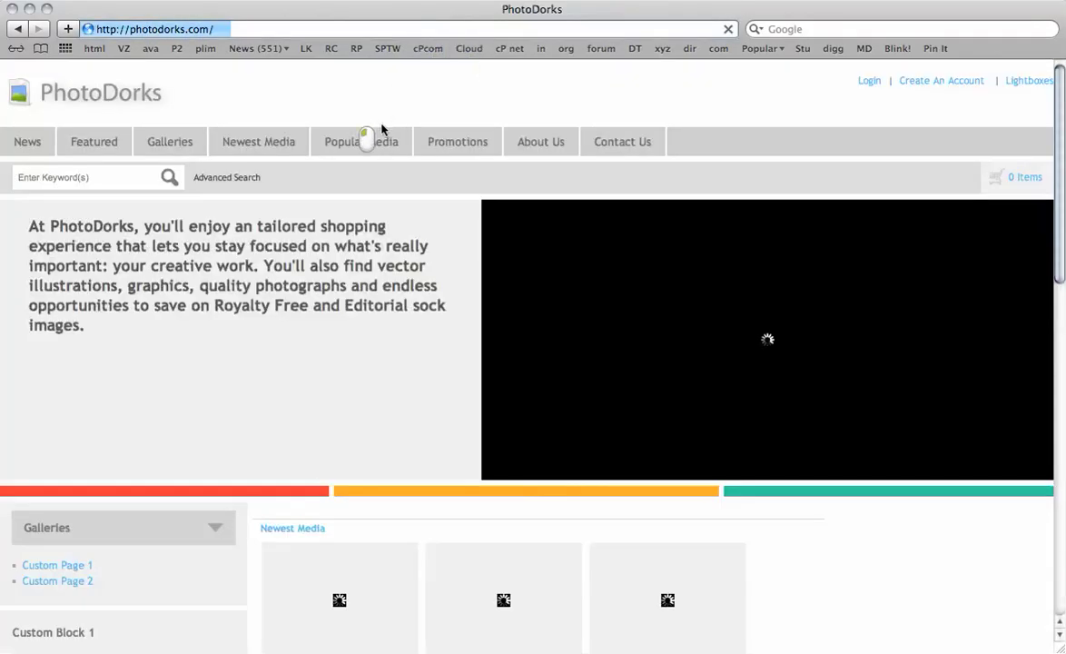
scroll(340, 291, "down", 3)
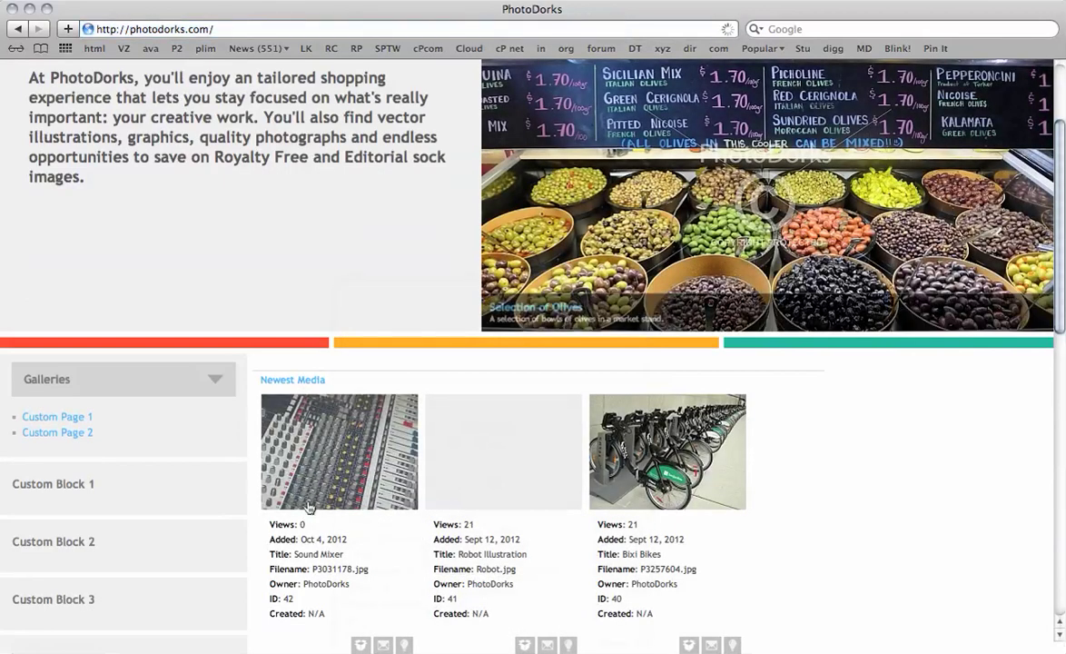
mouse_move(310, 487)
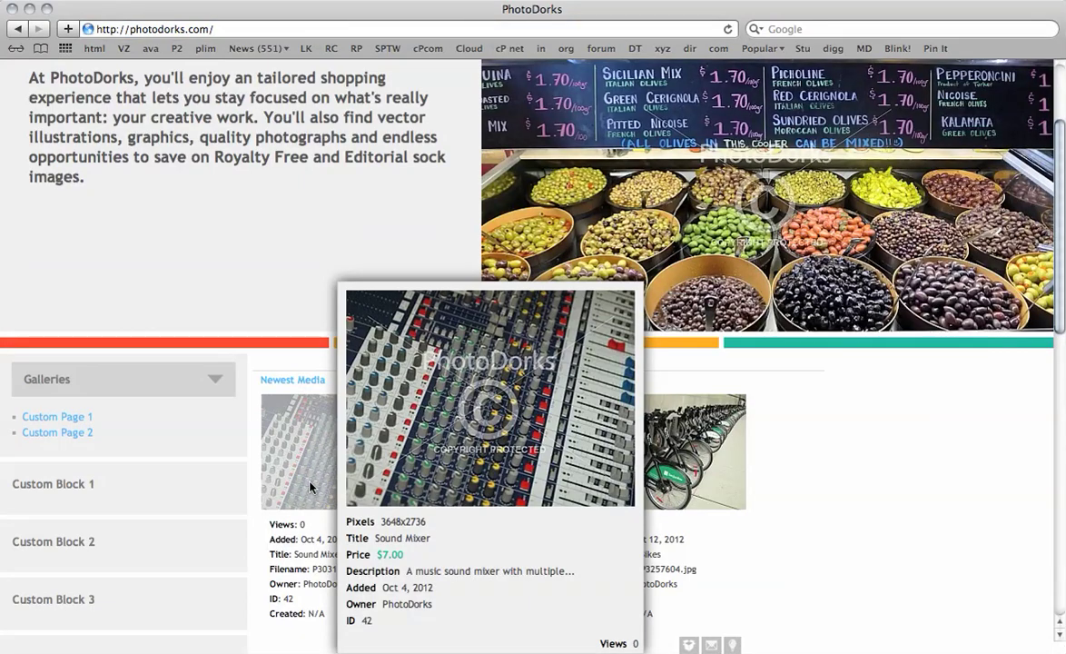
- View Sound Mixer's detail page with Digital Downloads from Extra Small $1.00 to Extra Large $5.00
left_click(304, 445)
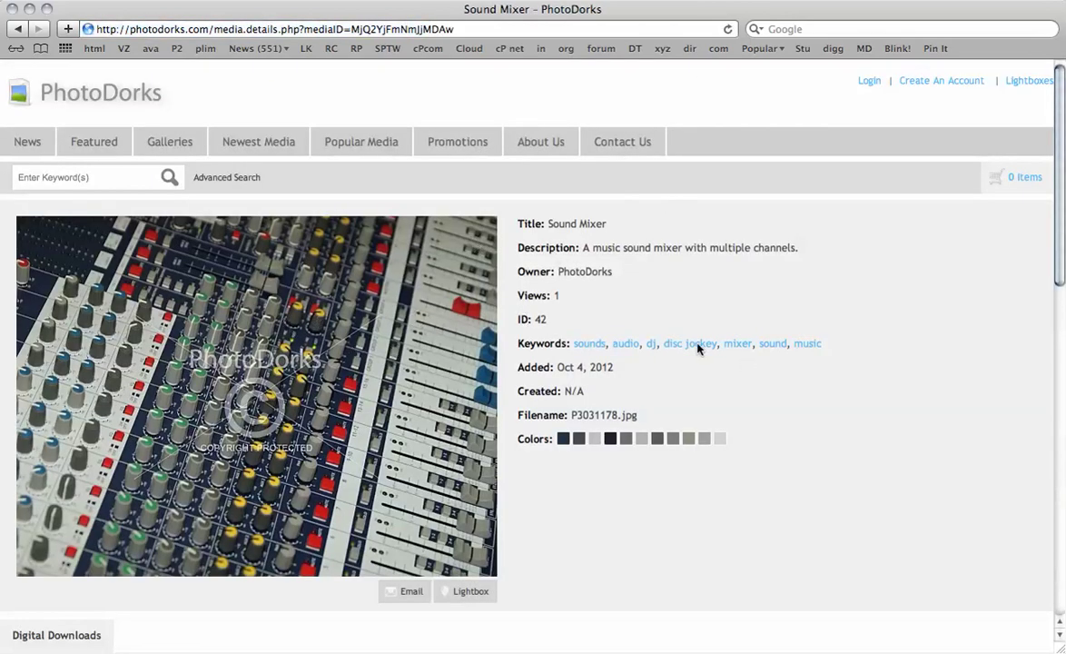
scroll(770, 285, "down", 5)
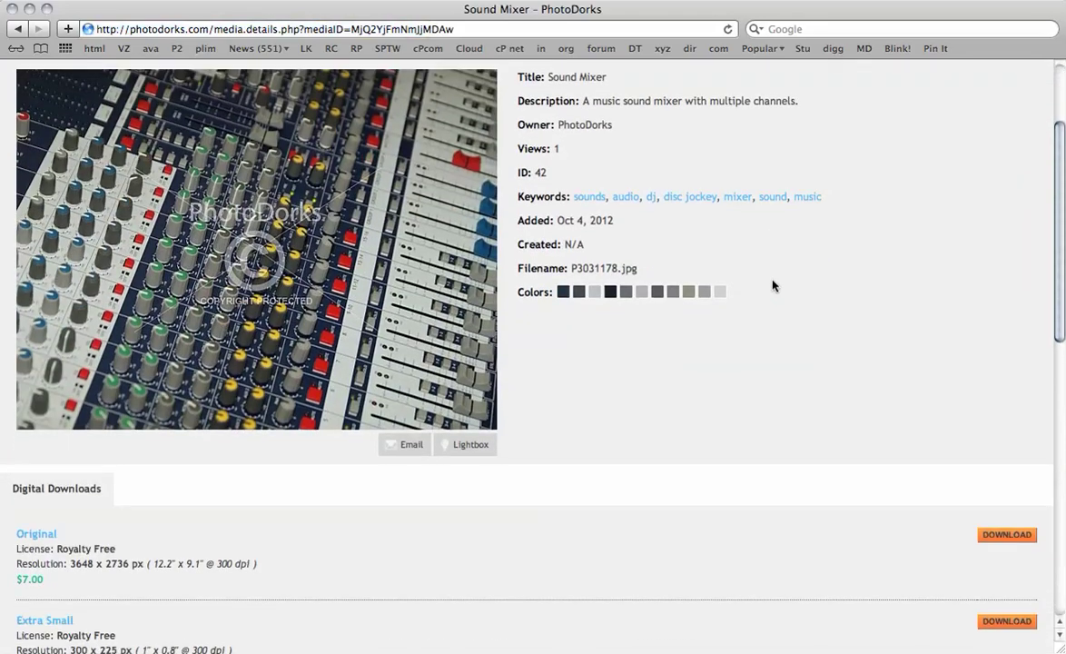
scroll(773, 285, "down", 7)
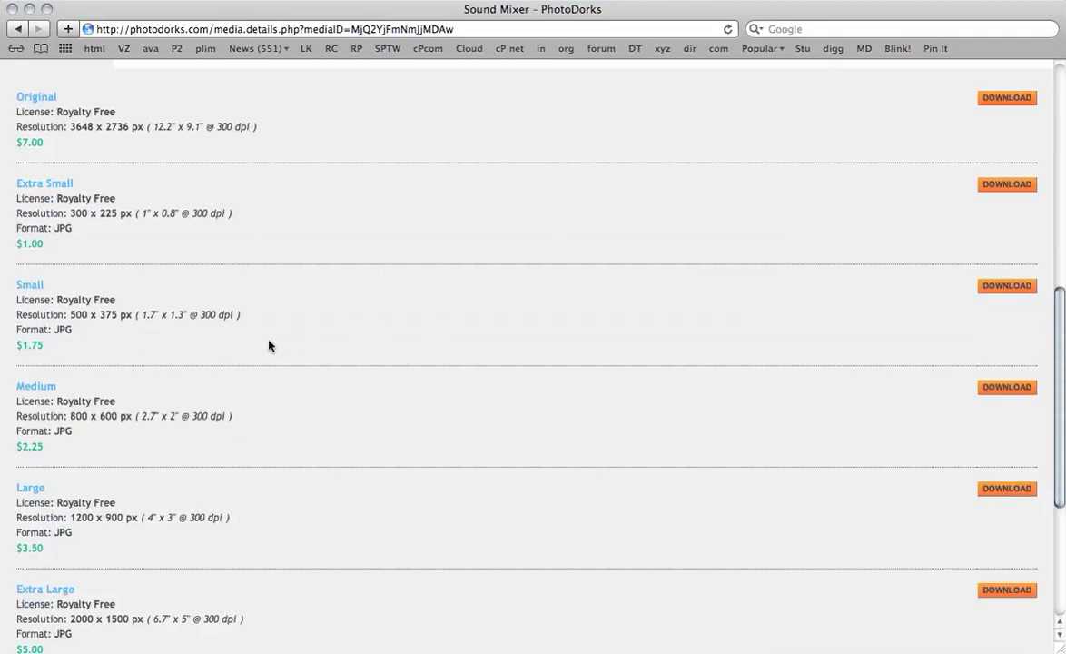
scroll(354, 328, "down", 4)
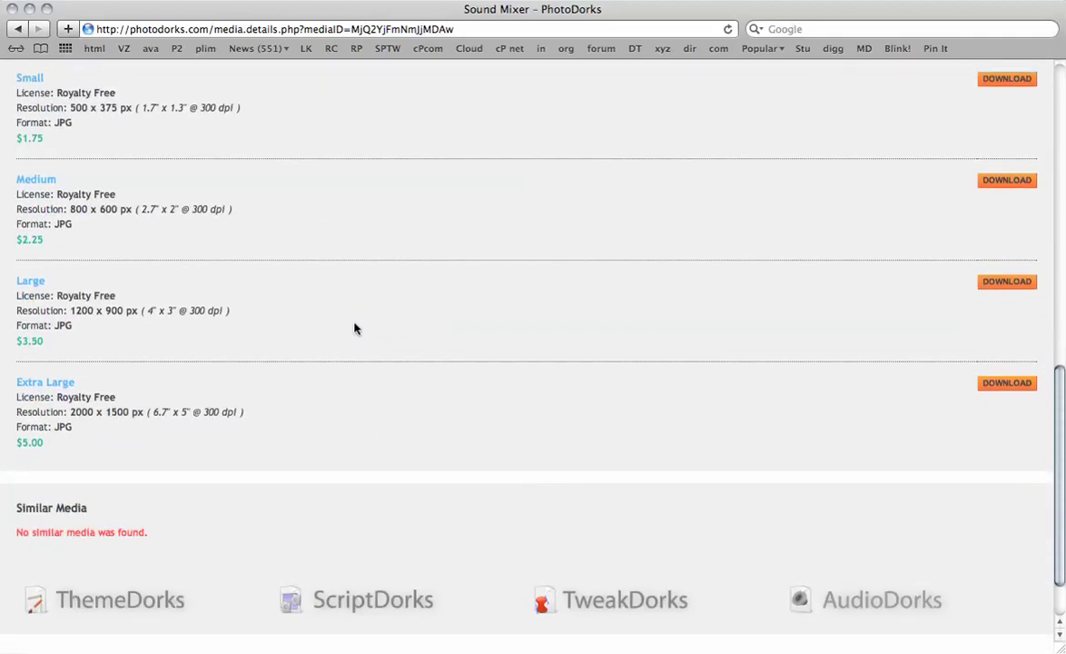
scroll(354, 327, "up", 6)
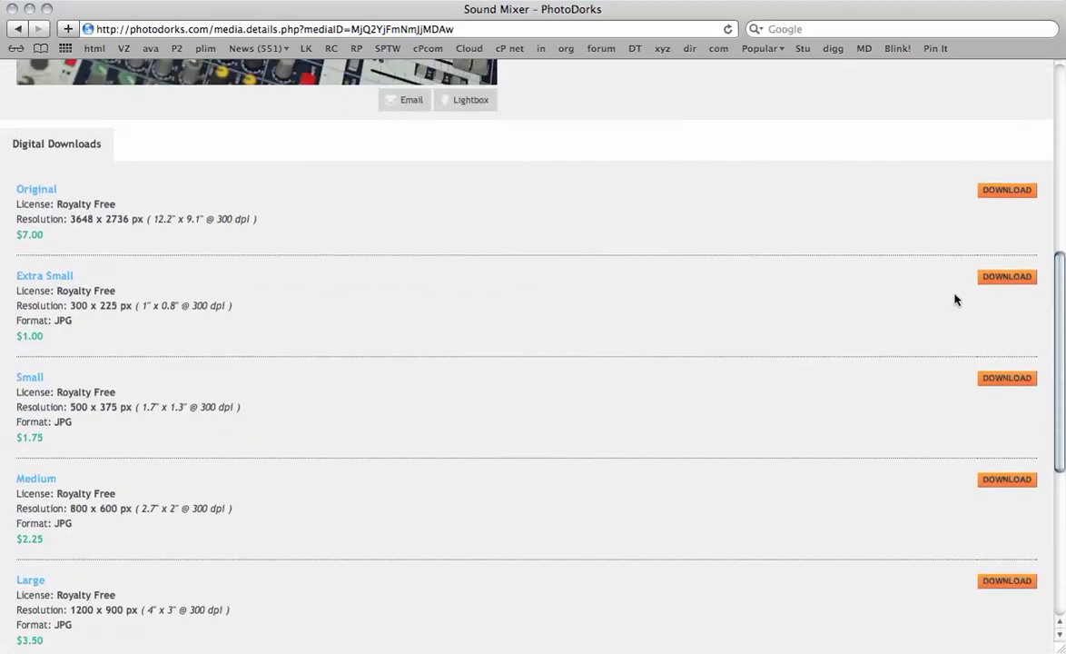
left_click(1022, 484)
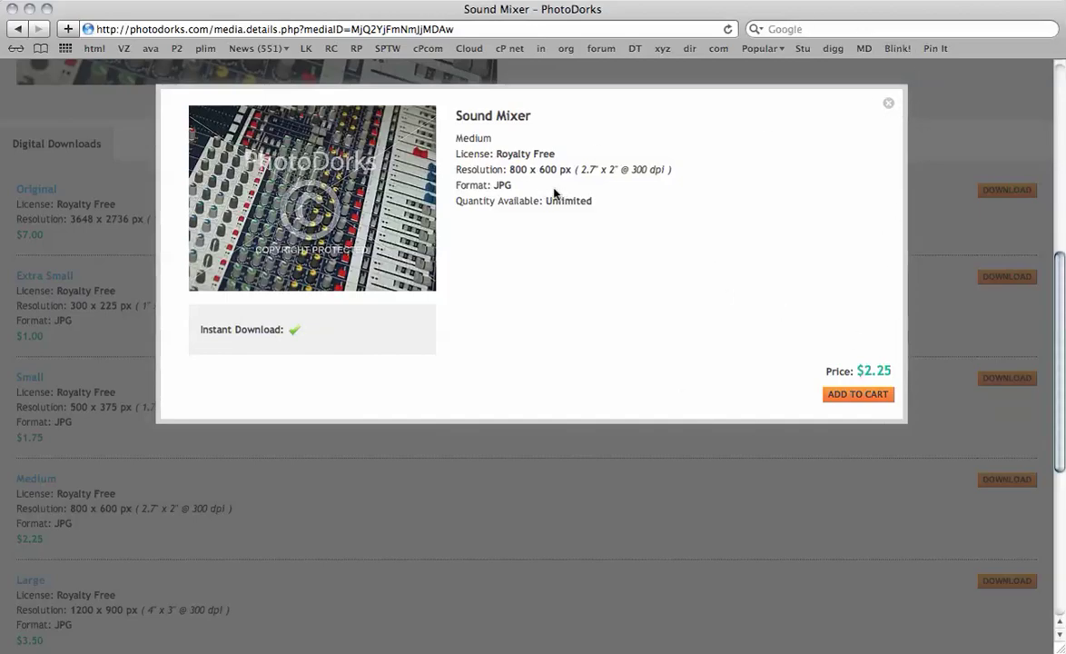
left_click(888, 106)
scroll(521, 297, "down", 5)
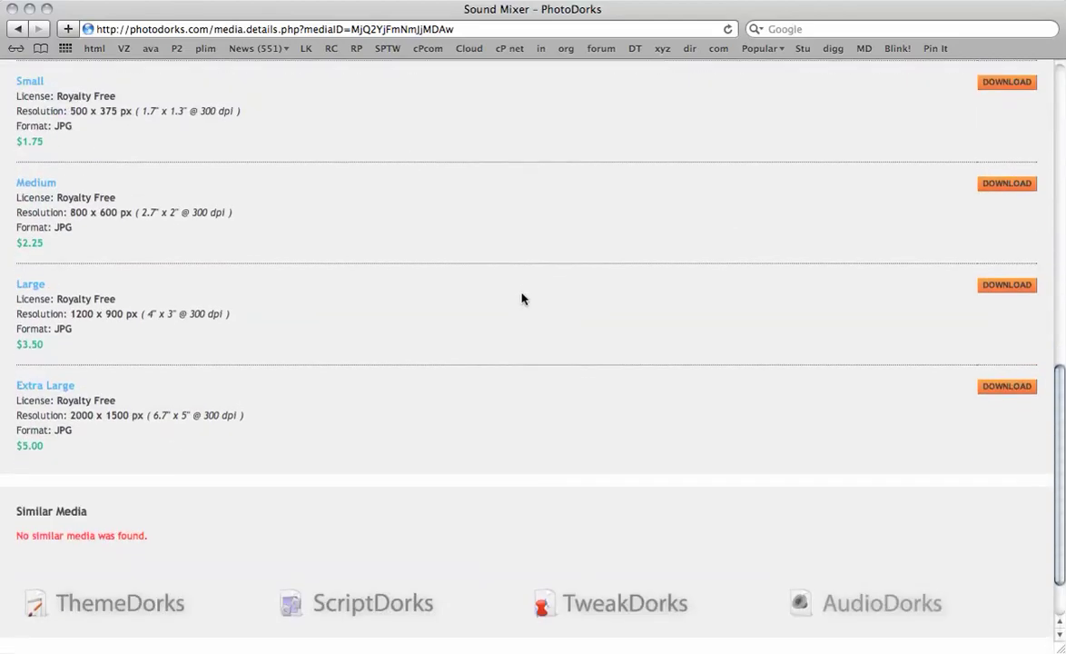
scroll(122, 396, "up", 5)
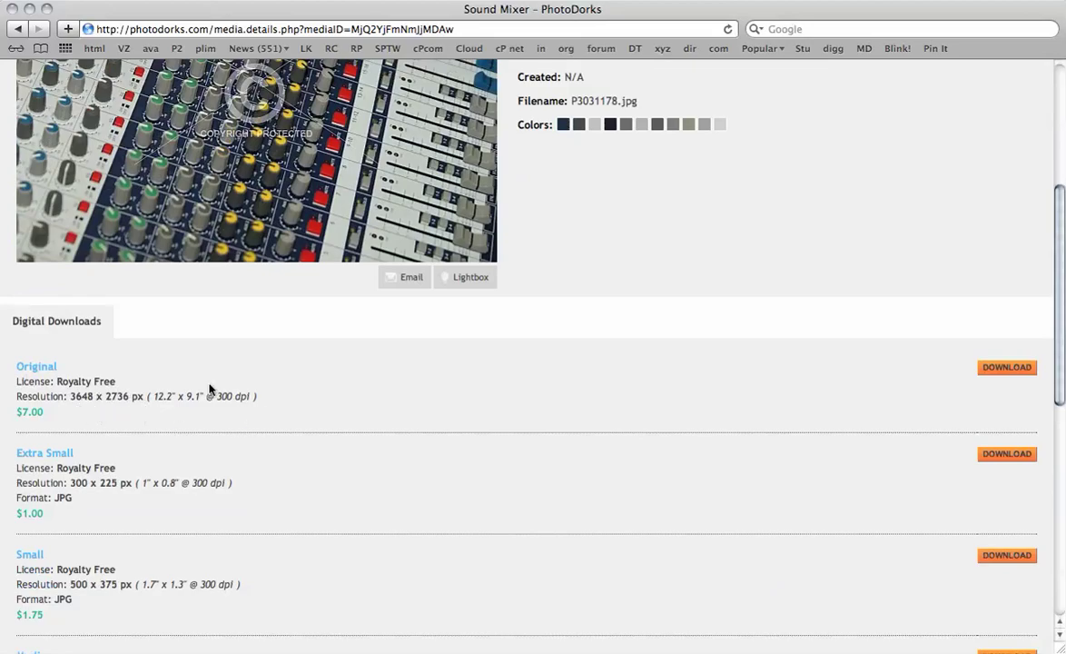
scroll(552, 402, "up", 4)
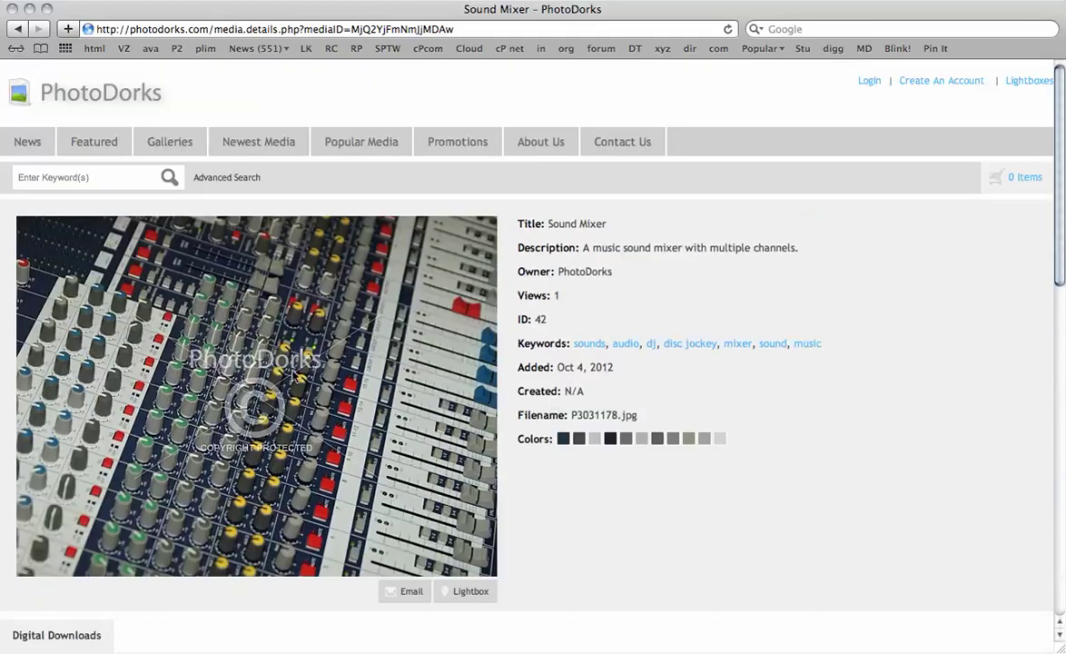